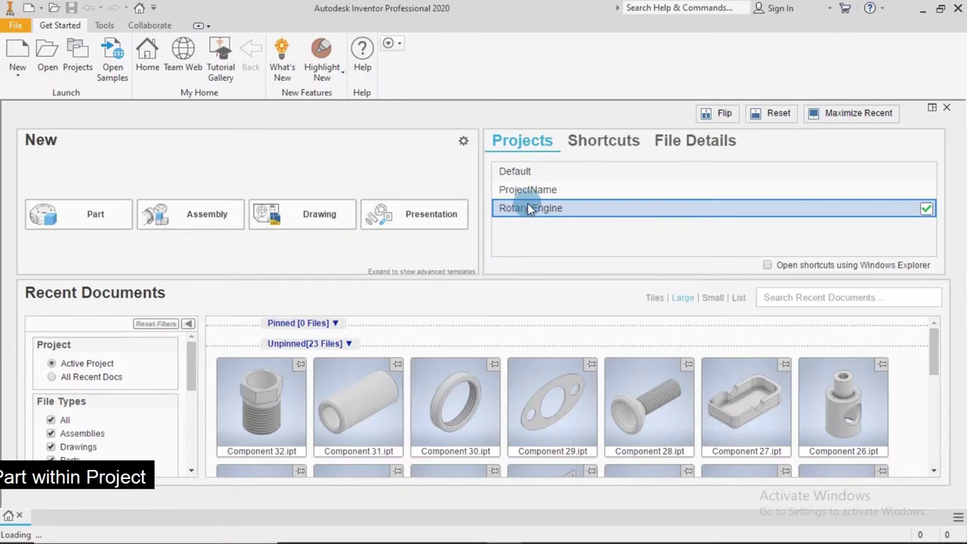
# Step: Make Rotary Engine the active project and create a new Part file
pyautogui.click(525, 207)
pyautogui.click(85, 218)
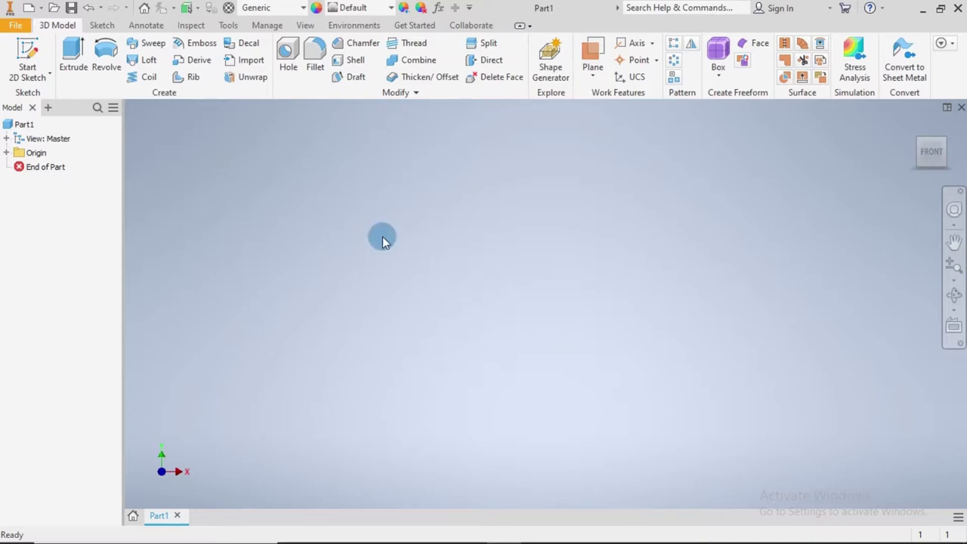
# Step: Start a sketch on the XZ plane with a 10 mm construction circle at the origin
pyautogui.click(27, 50)
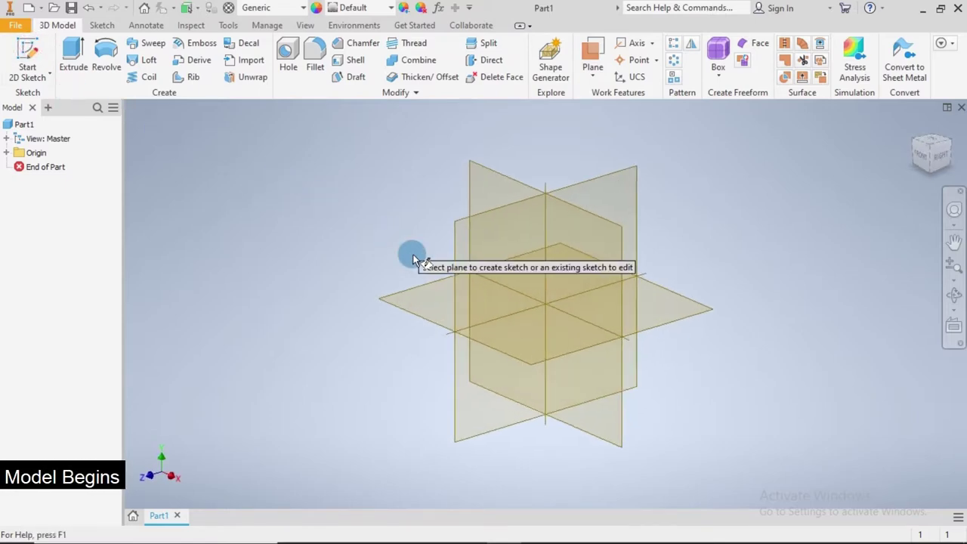
pyautogui.click(413, 290)
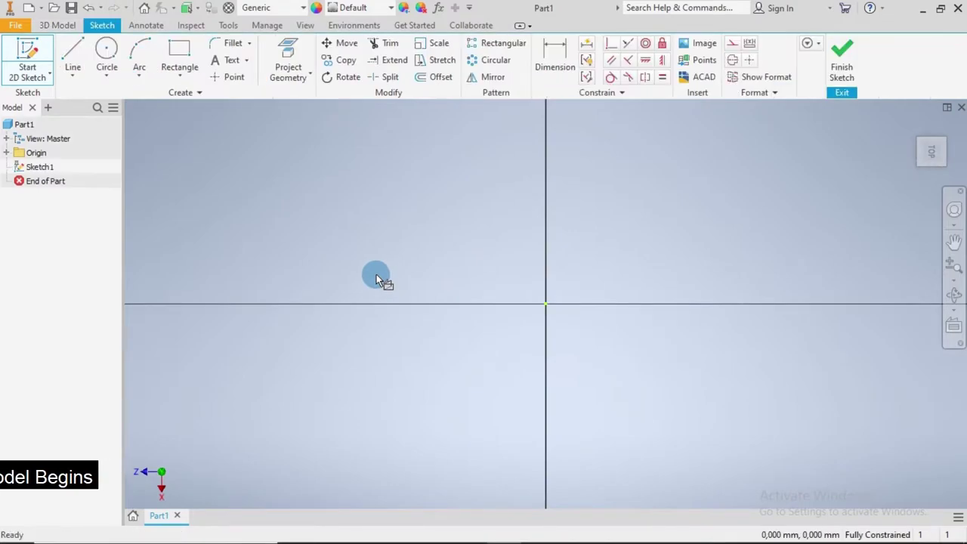
pyautogui.click(106, 53)
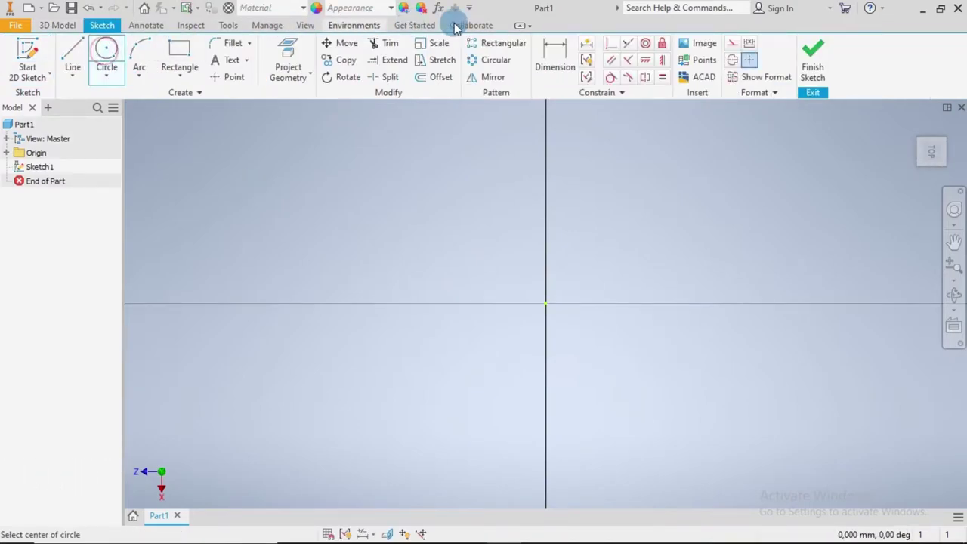
pyautogui.click(732, 43)
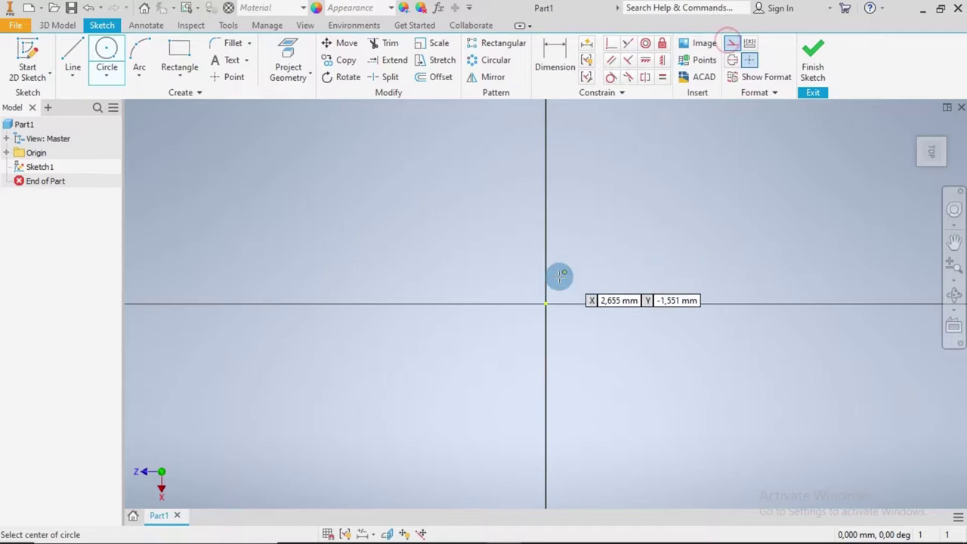
pyautogui.click(547, 303)
pyautogui.write('10')
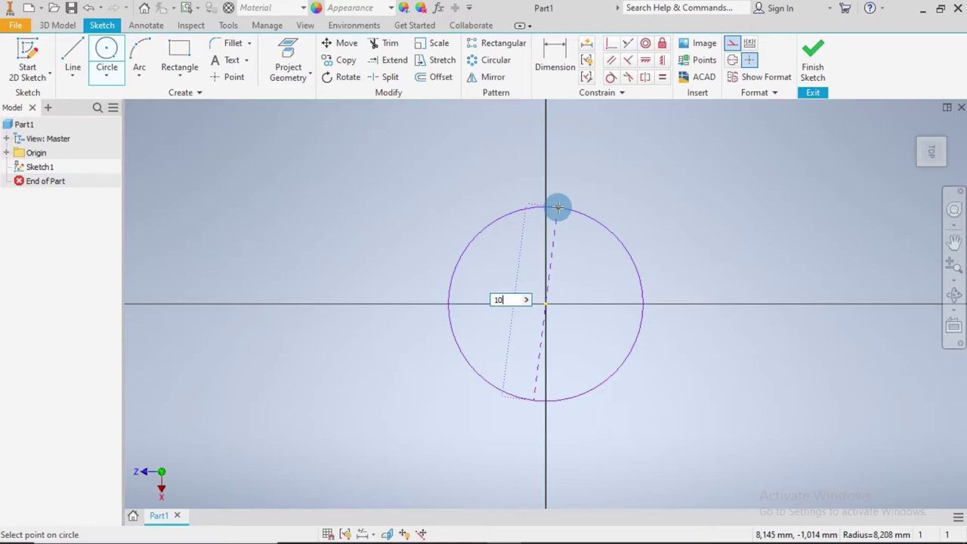
pyautogui.press('Return')
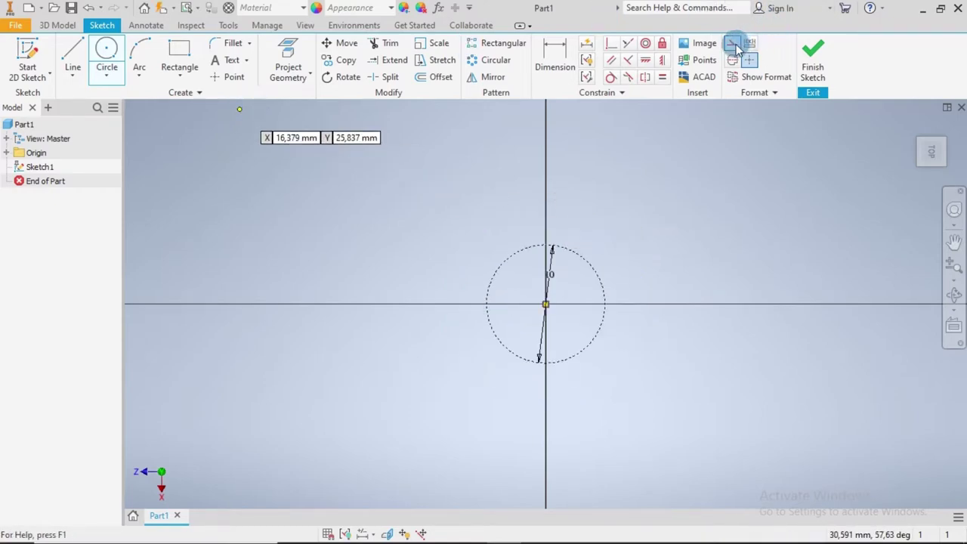
# Step: Draw a six-sided polygon circumscribed around the circle and finish the sketch
pyautogui.click(175, 79)
pyautogui.click(201, 359)
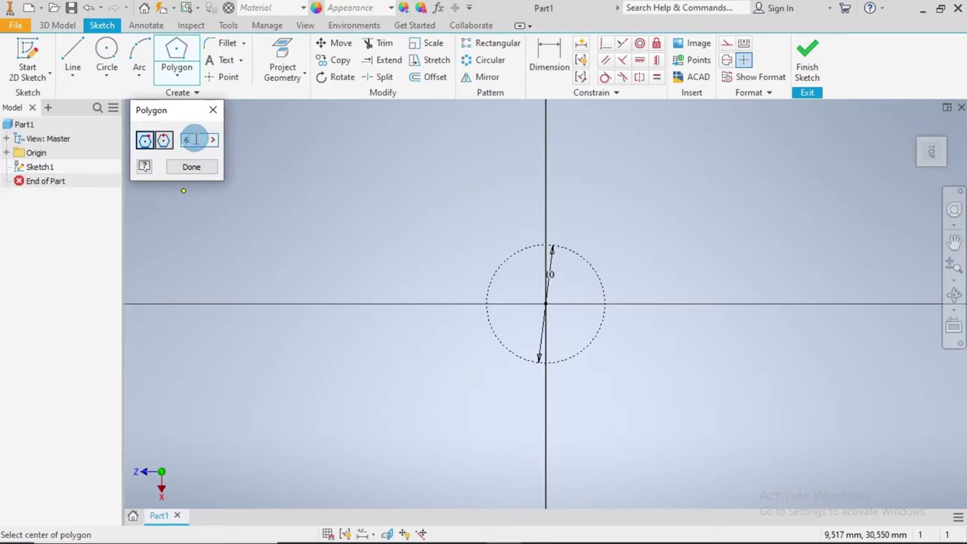
pyautogui.moveTo(932, 150)
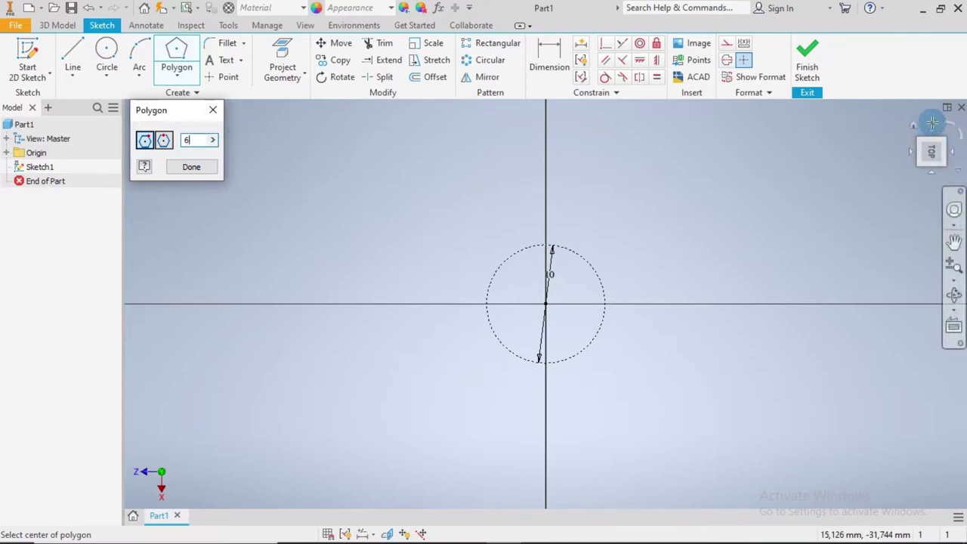
pyautogui.click(949, 128)
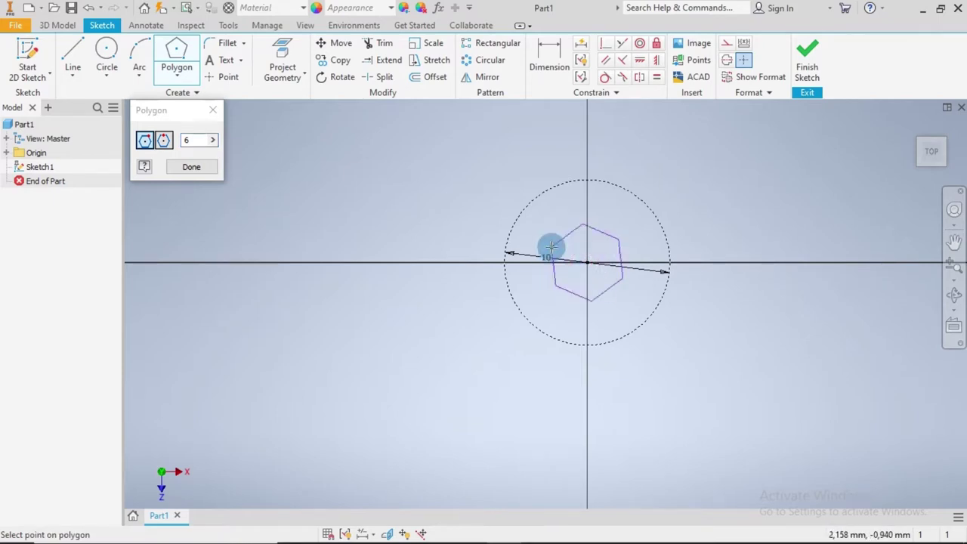
pyautogui.click(164, 140)
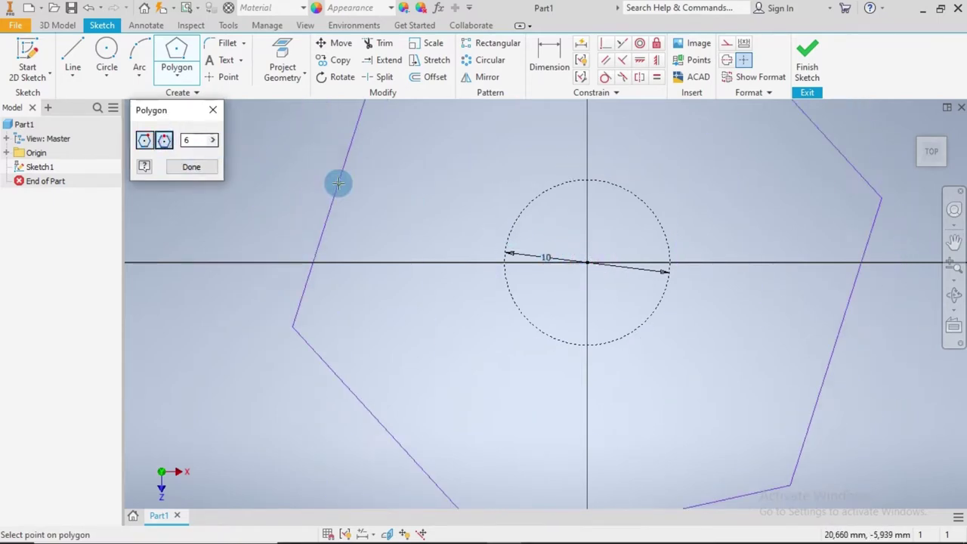
pyautogui.click(505, 262)
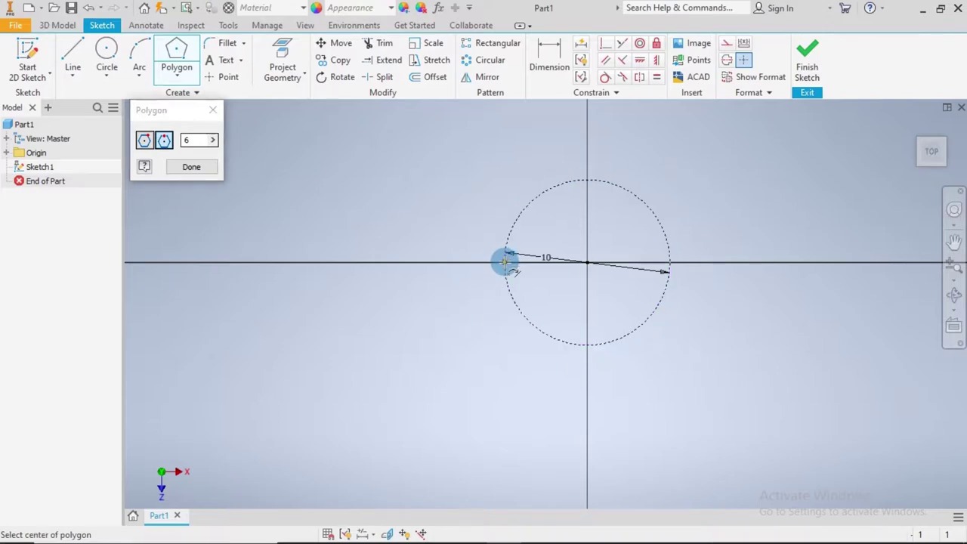
pyautogui.click(202, 168)
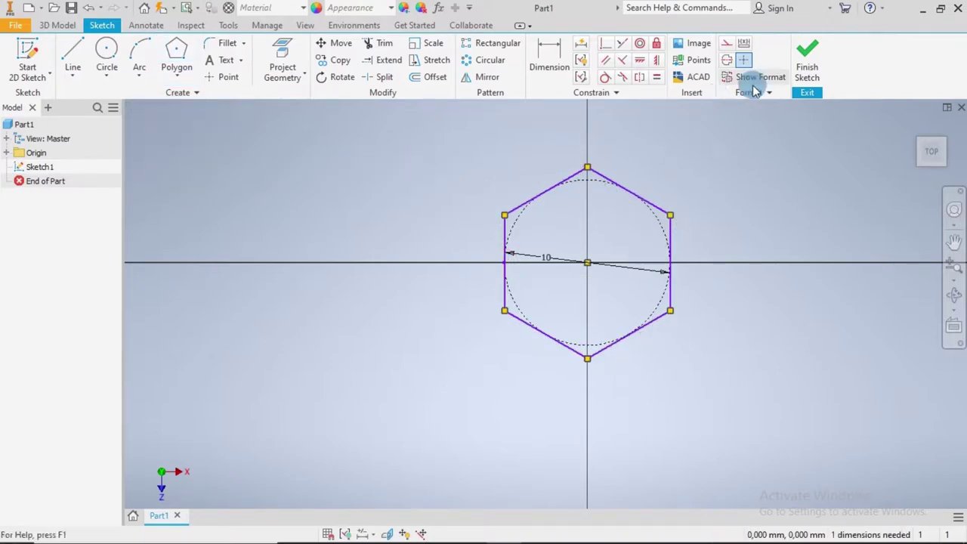
pyautogui.click(810, 60)
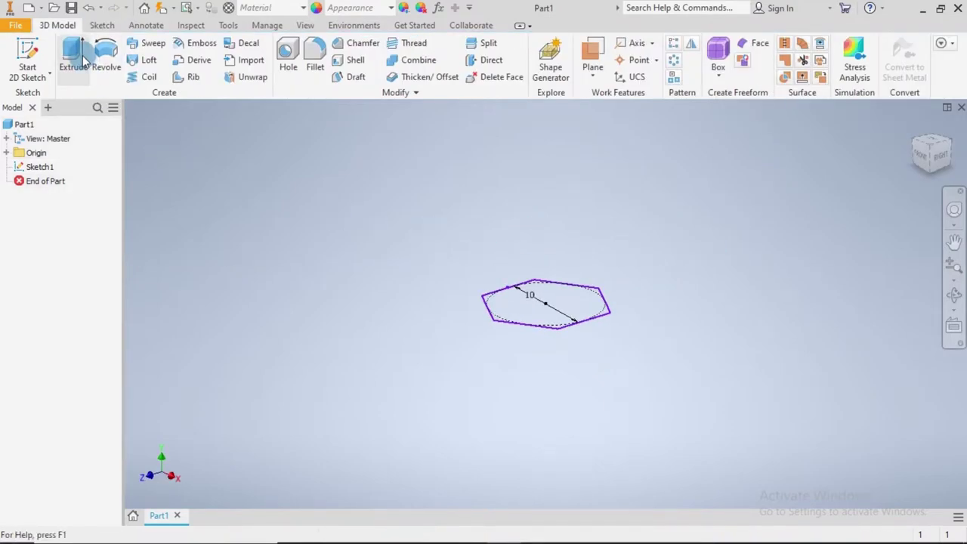
# Step: Extrude the hexagon sketch 6 mm into a solid hexagonal prism
pyautogui.click(83, 60)
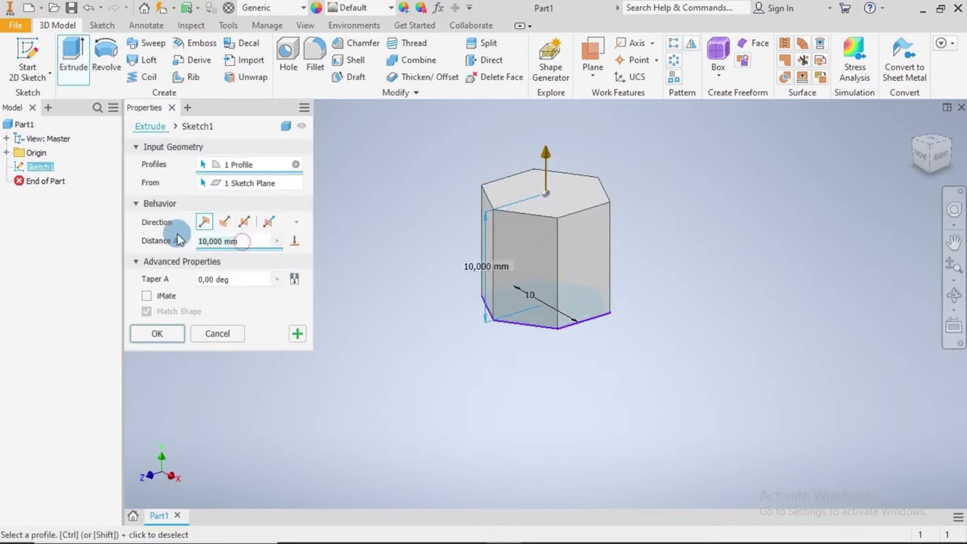
pyautogui.write('6')
pyautogui.click(169, 313)
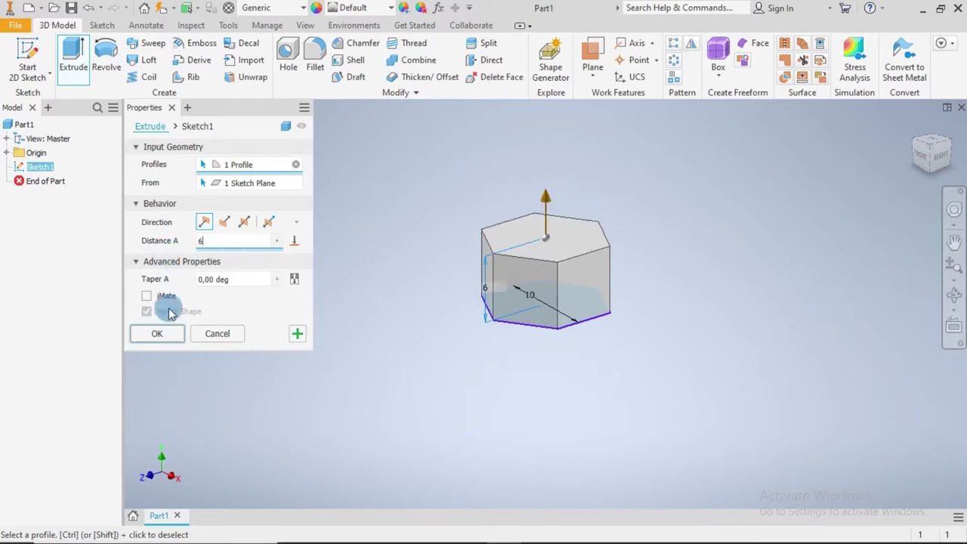
pyautogui.click(158, 334)
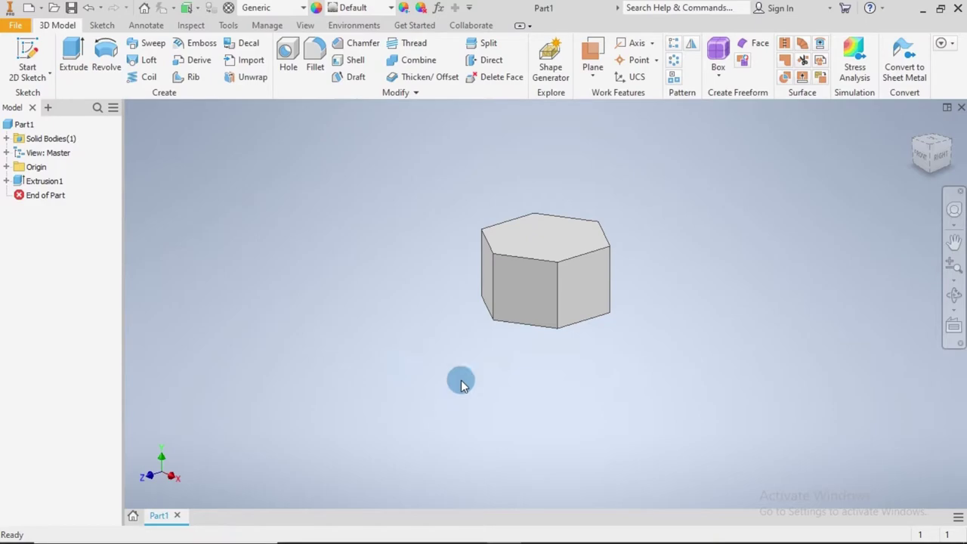
pyautogui.keyDown('shift'); pyautogui.moveTo(497, 396); pyautogui.dragTo(498, 355, button='middle'); pyautogui.keyUp('shift')
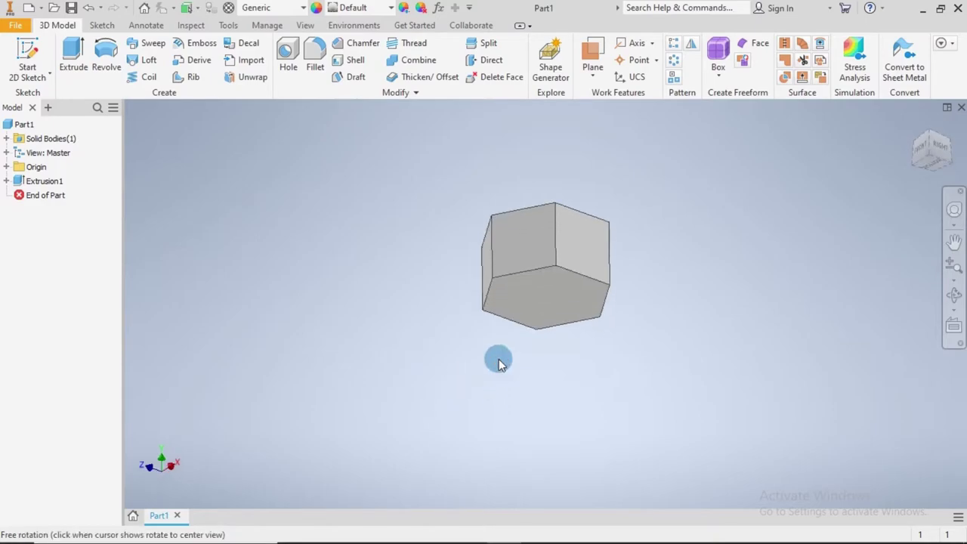
# Step: Sketch a circle centred on the prism's bottom face, sized to the hexagon flats
pyautogui.click(593, 300)
pyautogui.click(592, 297)
pyautogui.click(689, 286)
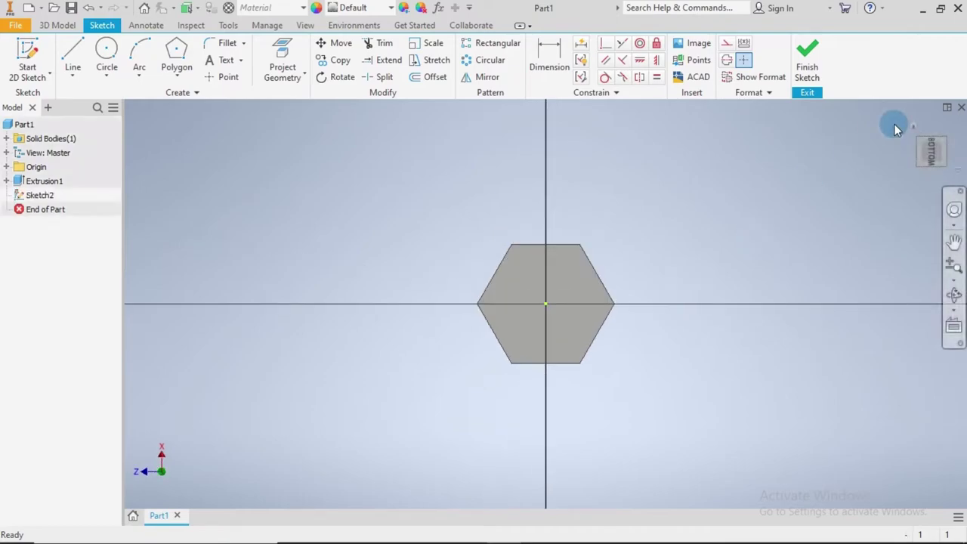
pyautogui.click(948, 129)
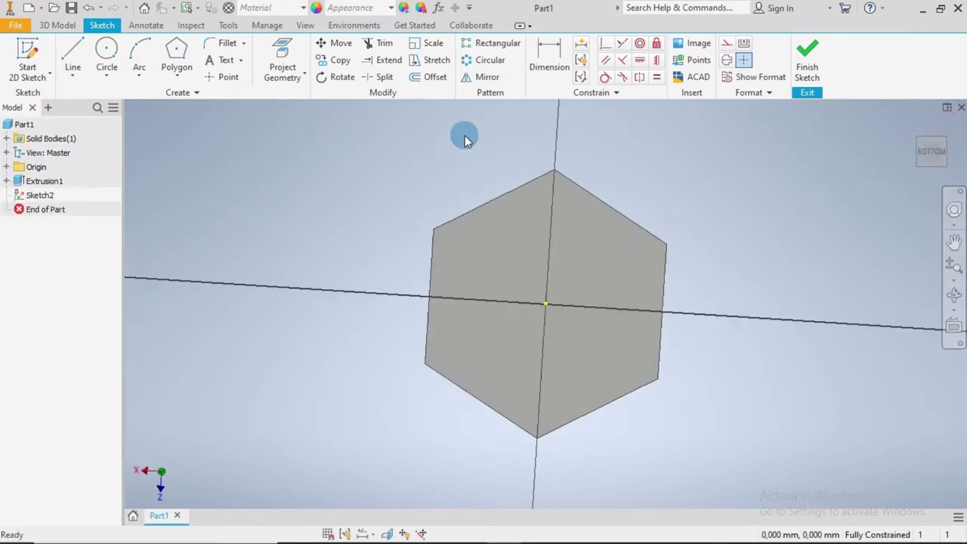
pyautogui.click(108, 53)
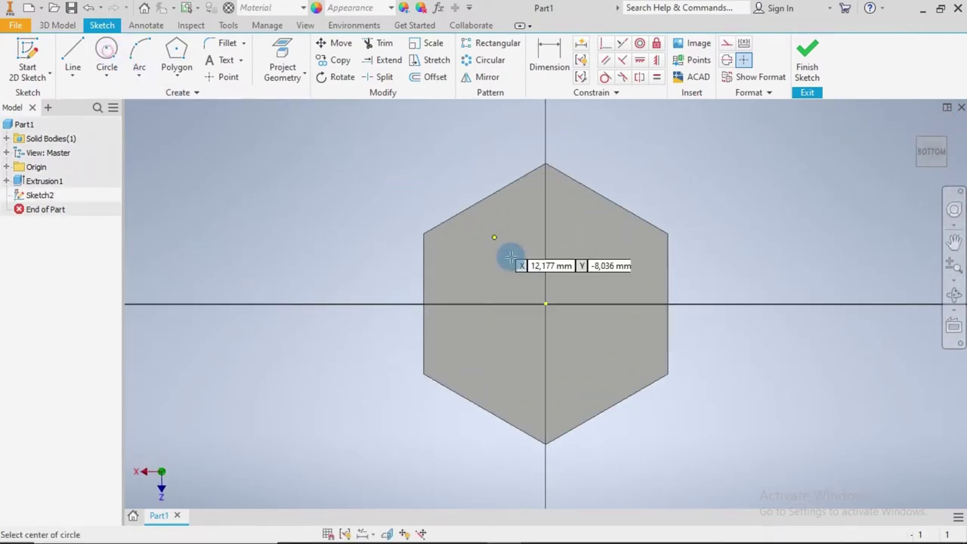
pyautogui.click(547, 304)
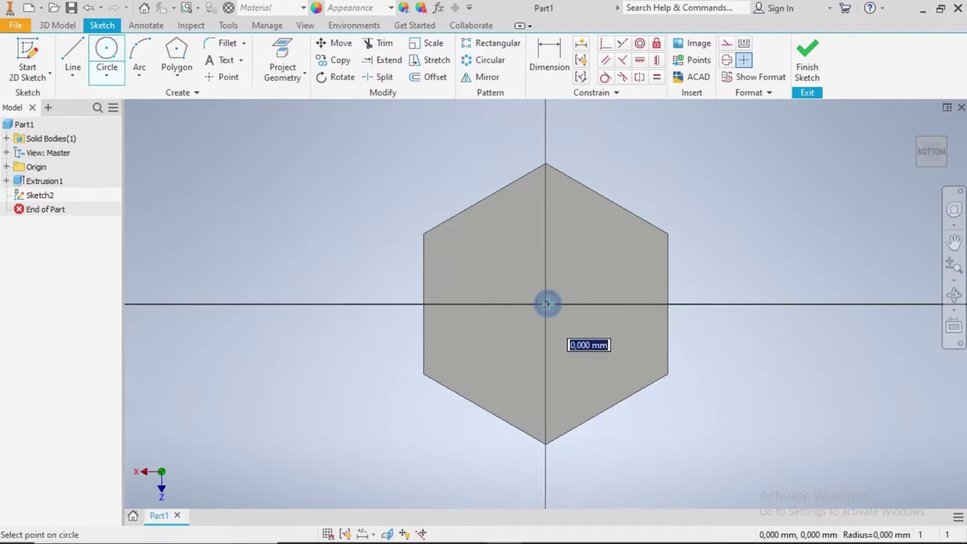
pyautogui.click(424, 304)
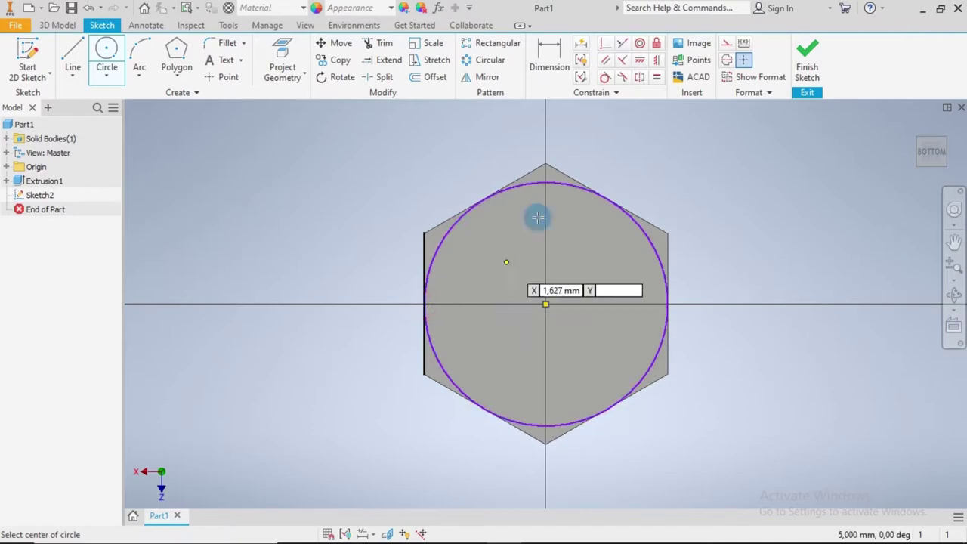
pyautogui.click(817, 70)
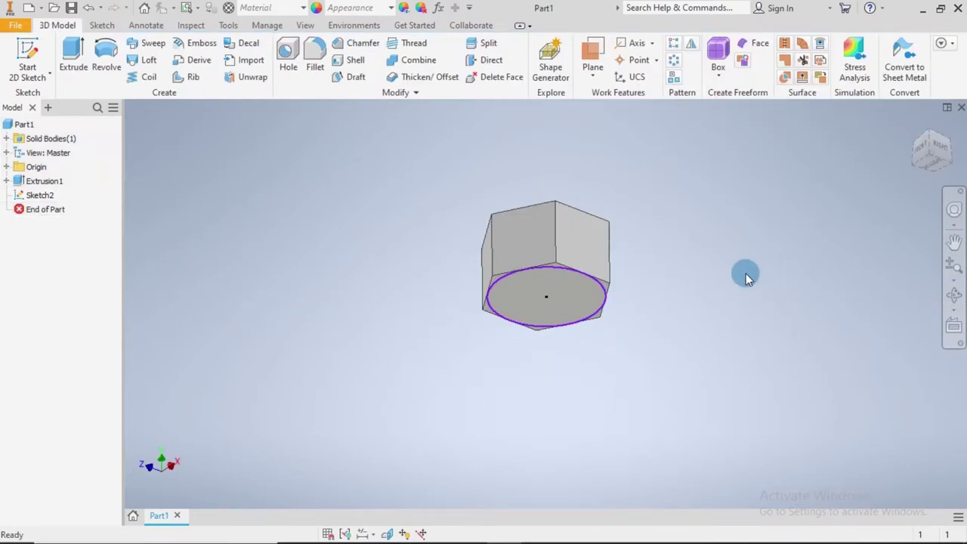
# Step: Extrude the circle 10 mm from the hexagon face to form the collar
pyautogui.click(81, 56)
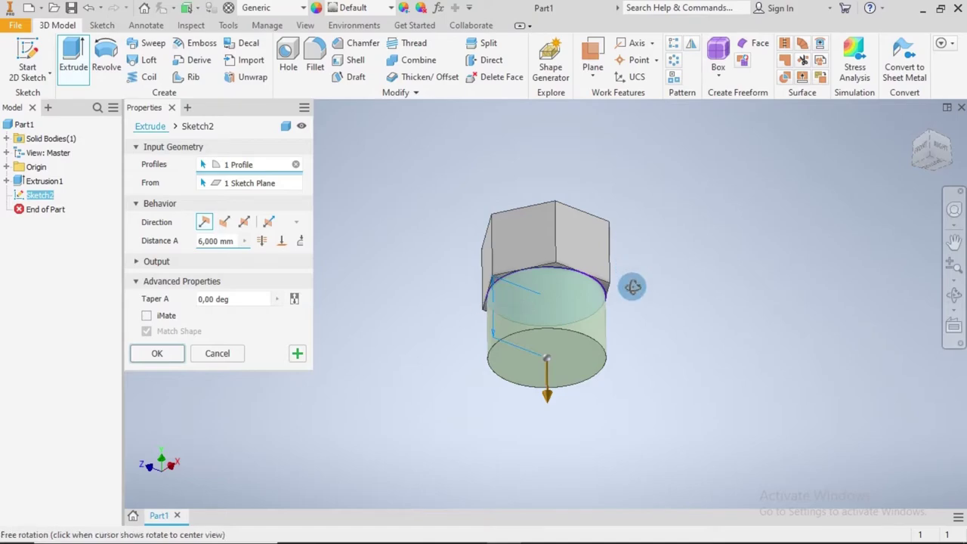
pyautogui.keyDown('shift'); pyautogui.moveTo(630, 268); pyautogui.dragTo(633, 287, button='middle'); pyautogui.keyUp('shift')
pyautogui.click(255, 187)
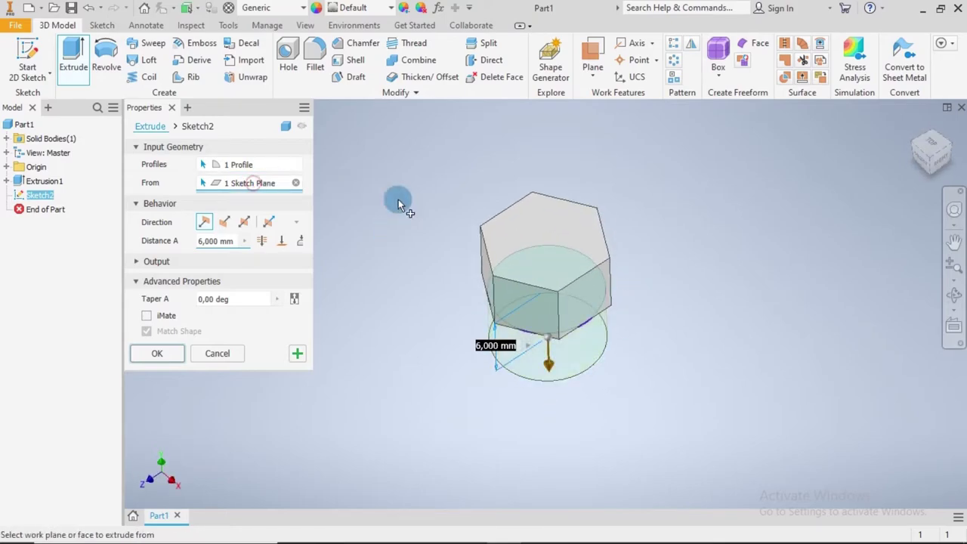
pyautogui.click(533, 232)
pyautogui.keyDown('shift'); pyautogui.moveTo(674, 323); pyautogui.dragTo(675, 294, button='middle'); pyautogui.keyUp('shift')
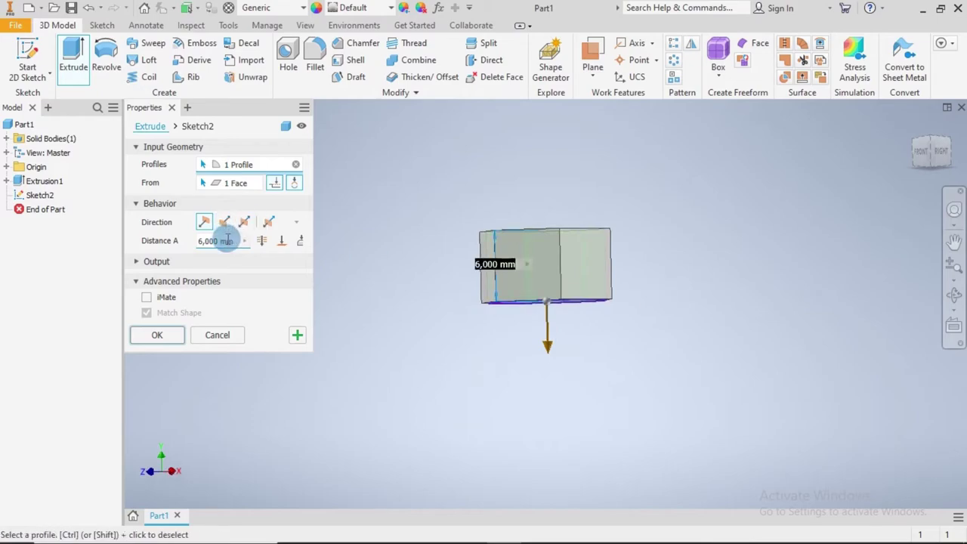
pyautogui.moveTo(235, 244); pyautogui.dragTo(198, 241)
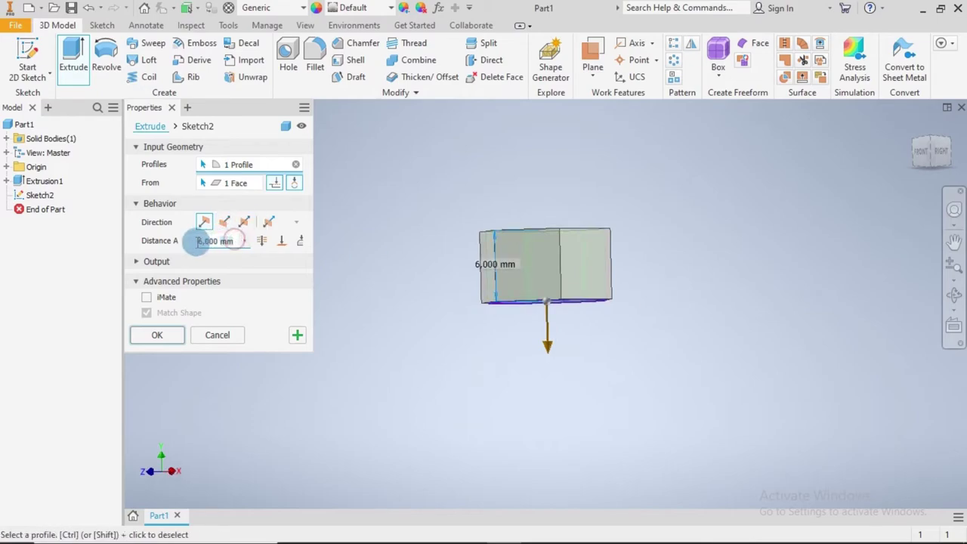
pyautogui.click(240, 242)
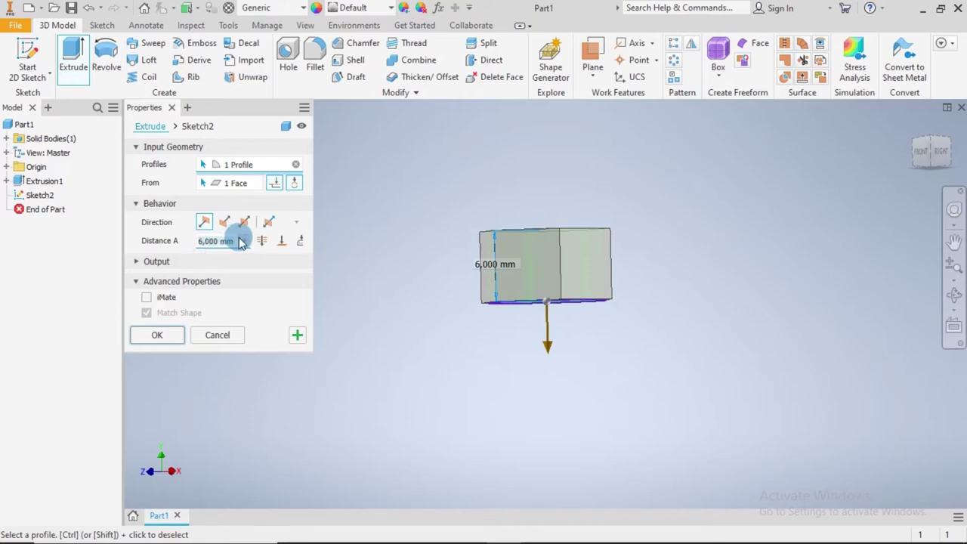
pyautogui.write('10')
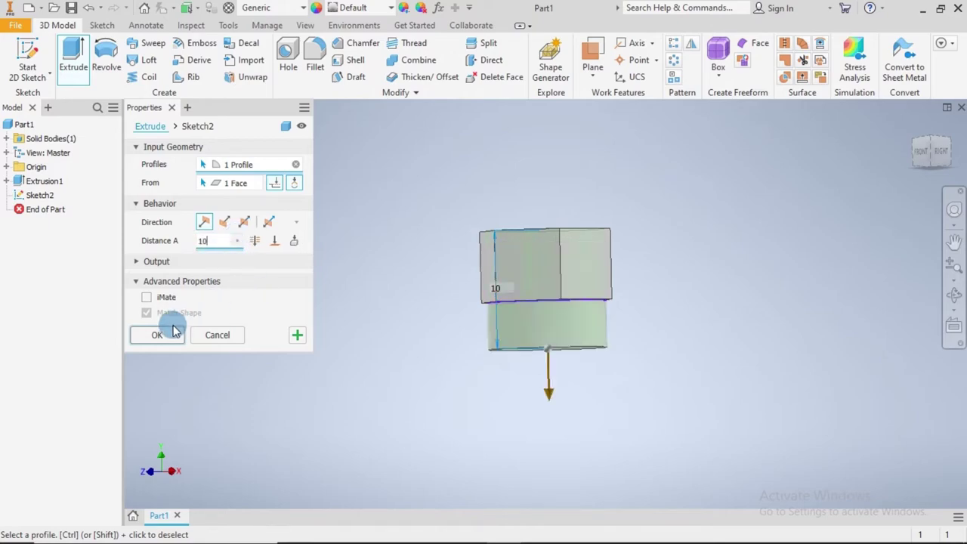
pyautogui.click(170, 338)
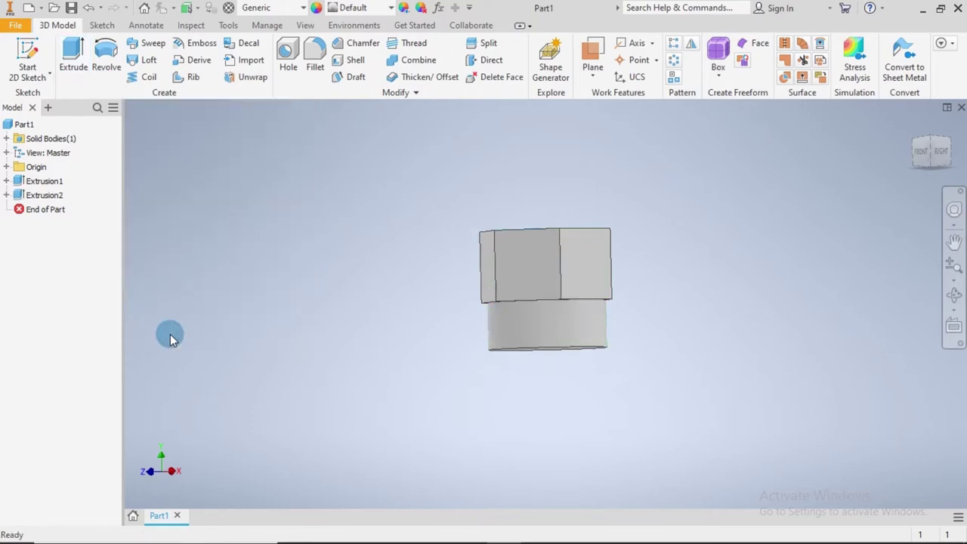
# Step: Sketch an 8 mm diameter circle at the centre of the top hexagon face
pyautogui.keyDown('shift'); pyautogui.moveTo(319, 265); pyautogui.dragTo(337, 291, button='middle'); pyautogui.keyUp('shift')
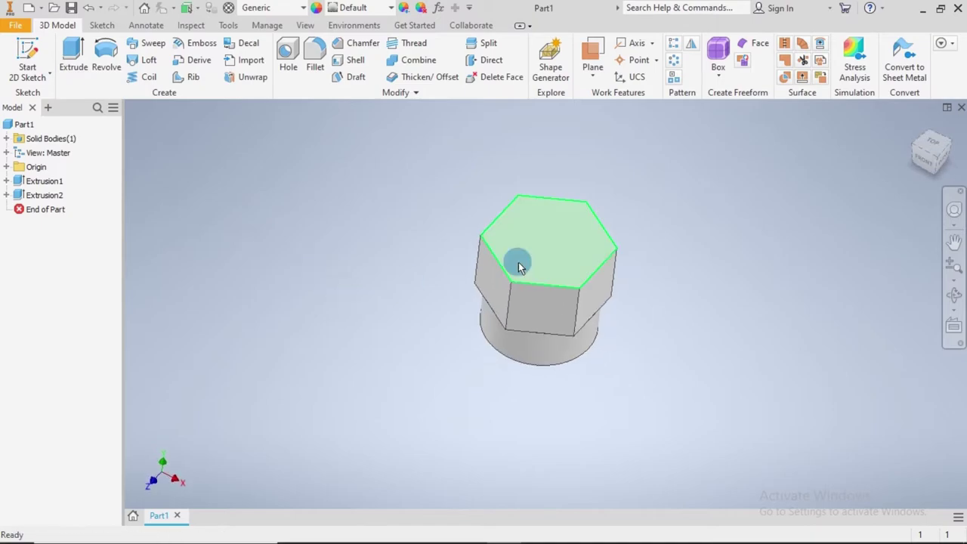
pyautogui.click(546, 252)
pyautogui.click(642, 239)
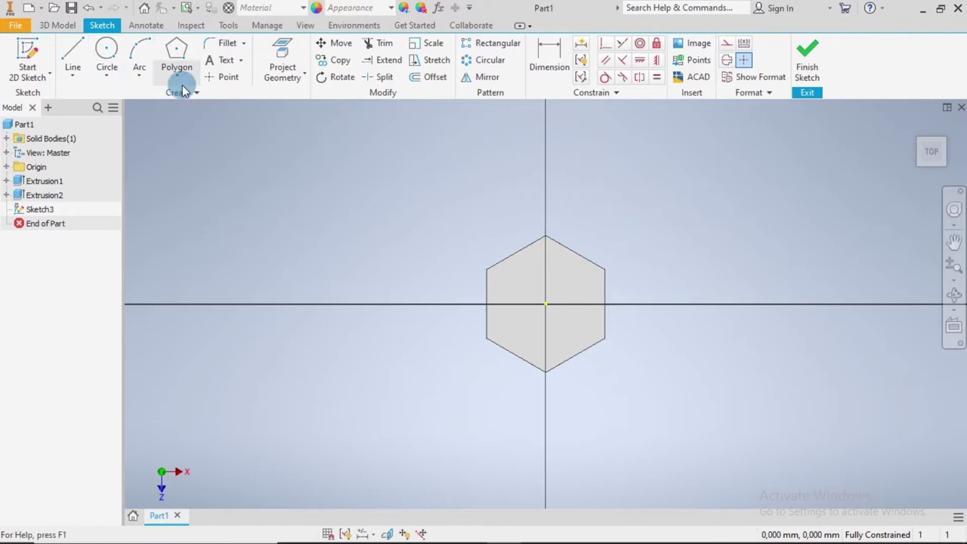
pyautogui.click(117, 59)
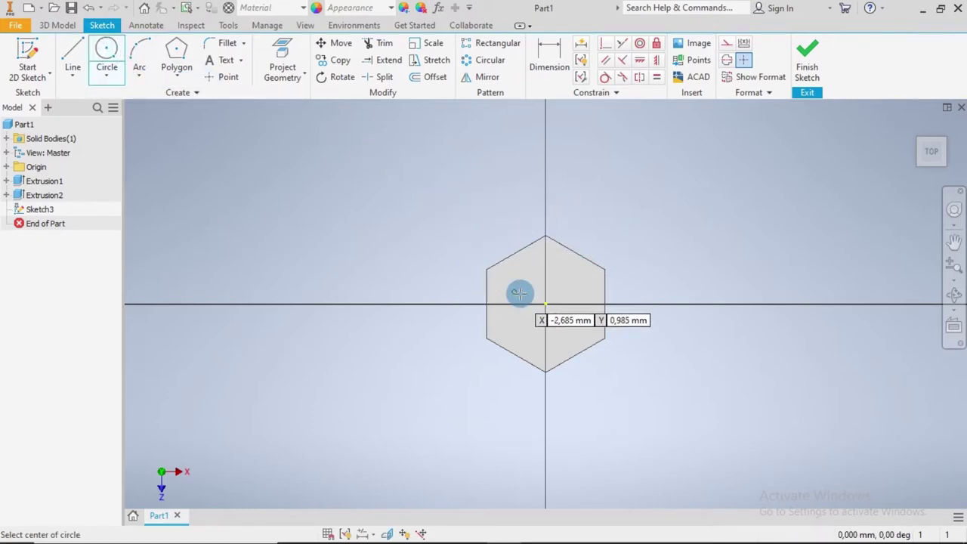
pyautogui.click(546, 303)
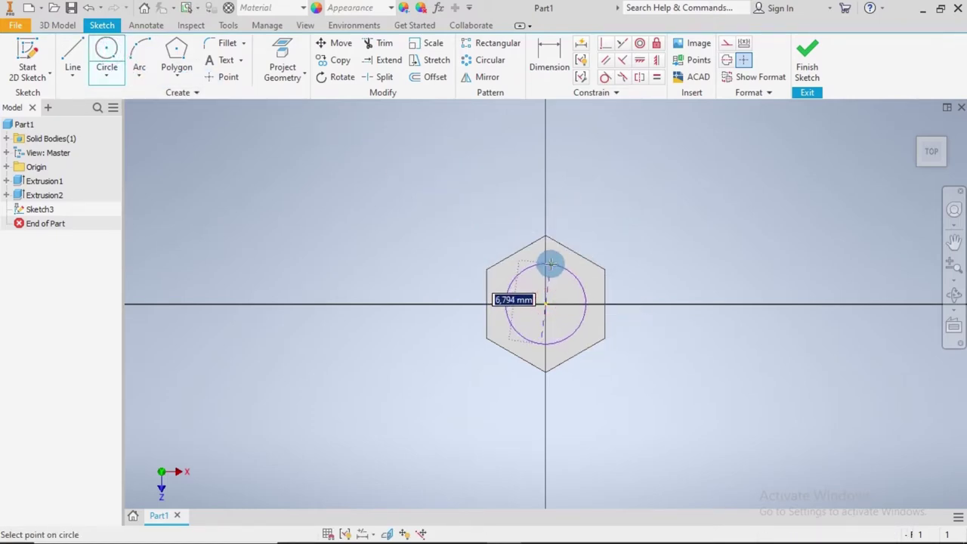
pyautogui.click(551, 261)
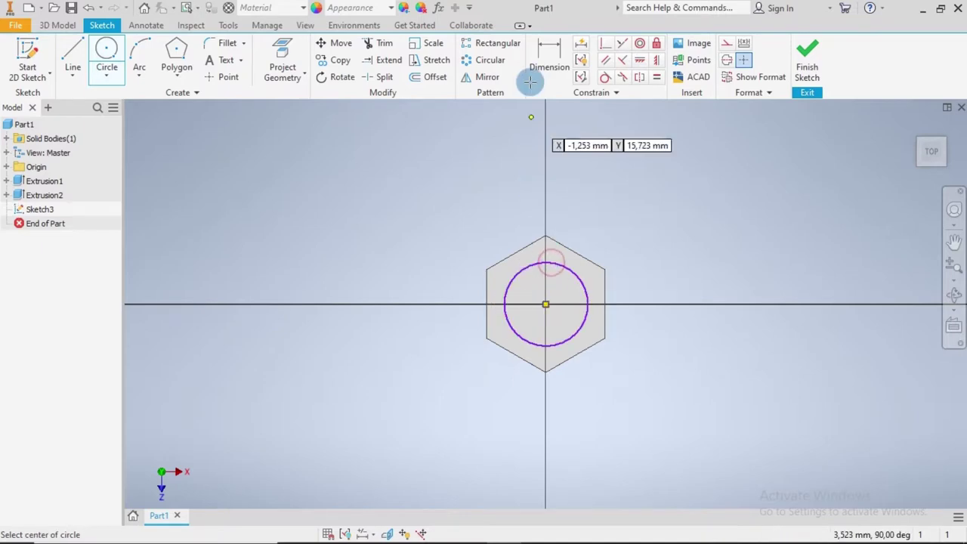
pyautogui.click(545, 59)
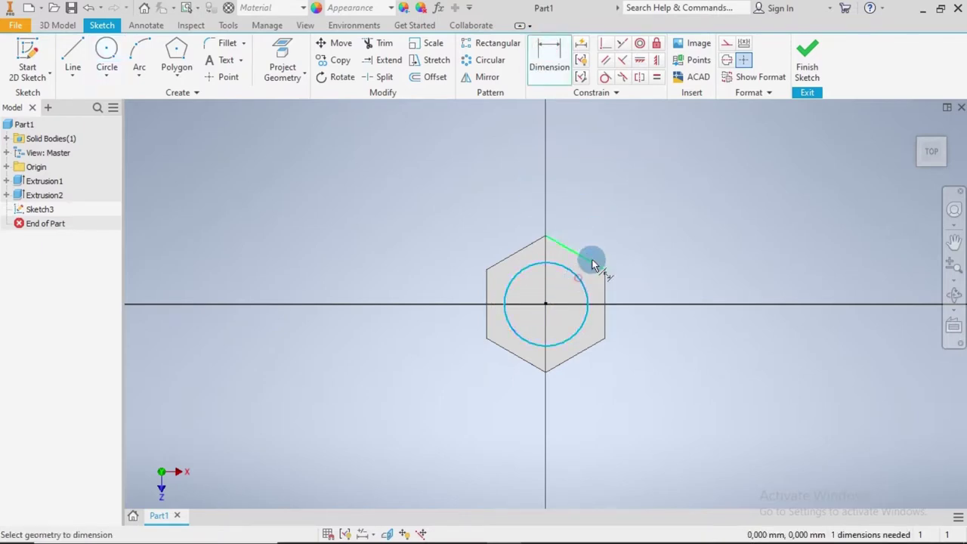
pyautogui.click(605, 231)
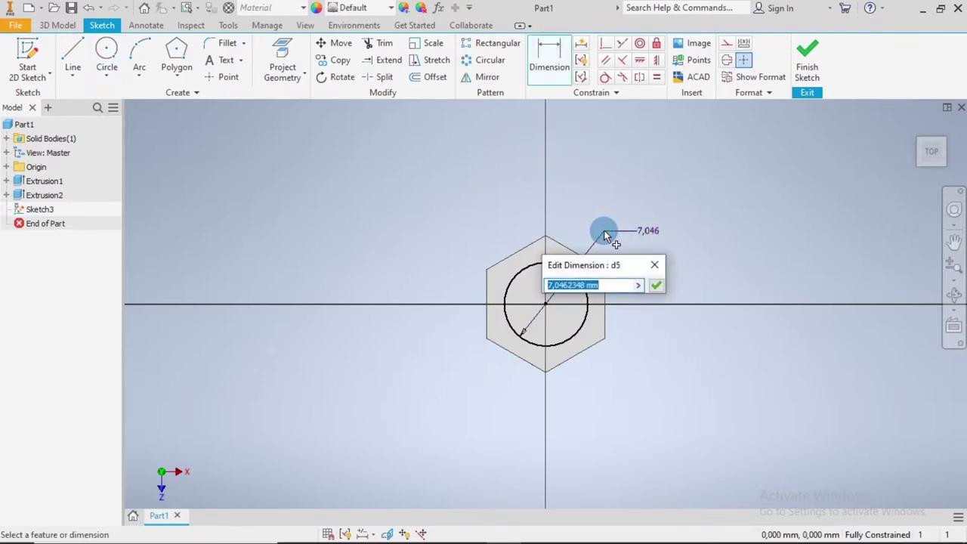
pyautogui.write('8')
pyautogui.press('Return')
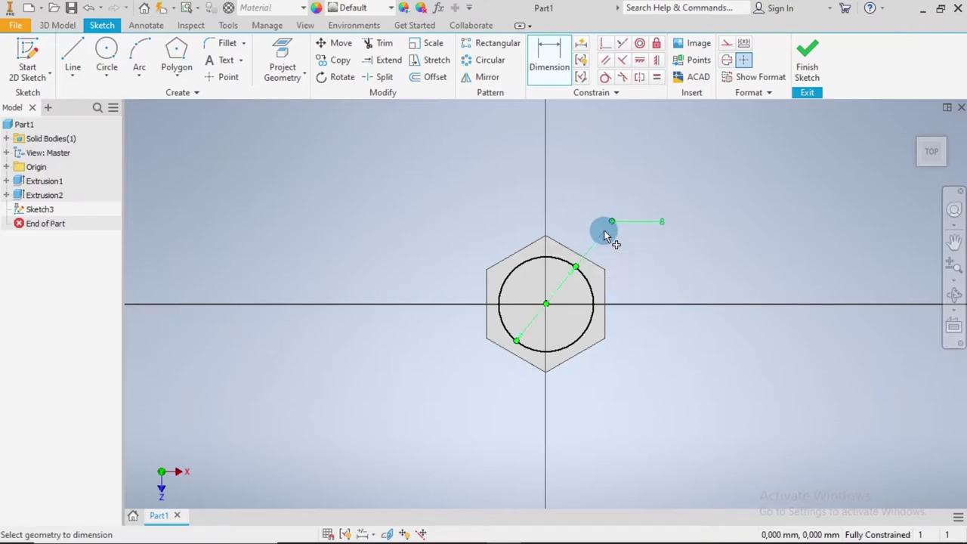
pyautogui.click(806, 60)
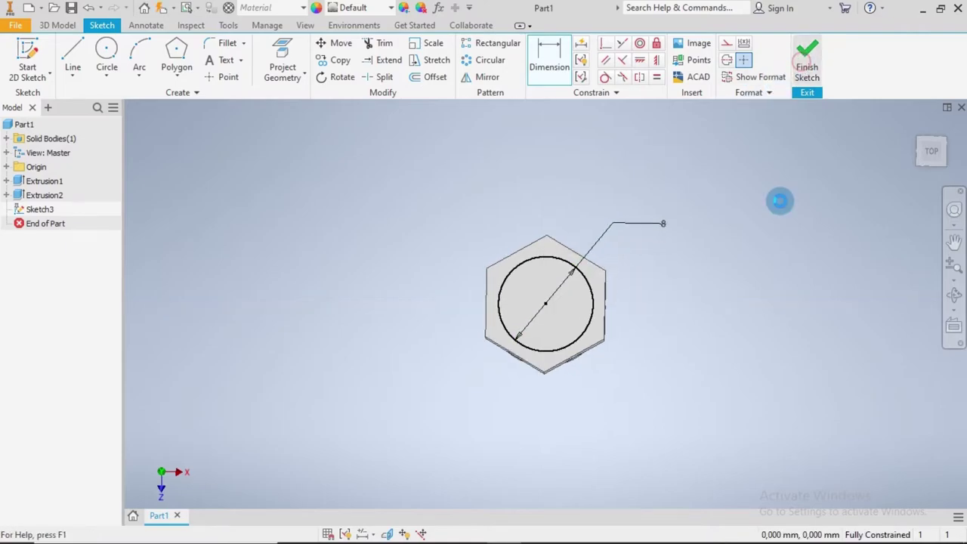
# Step: Cut-extrude the circle downward Through All to make the bore
pyautogui.click(74, 57)
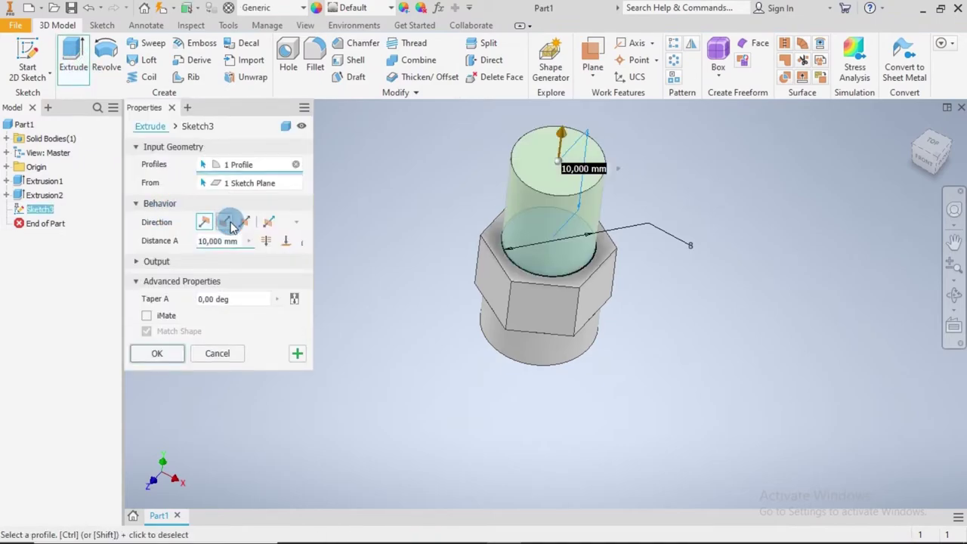
pyautogui.click(224, 222)
pyautogui.click(255, 241)
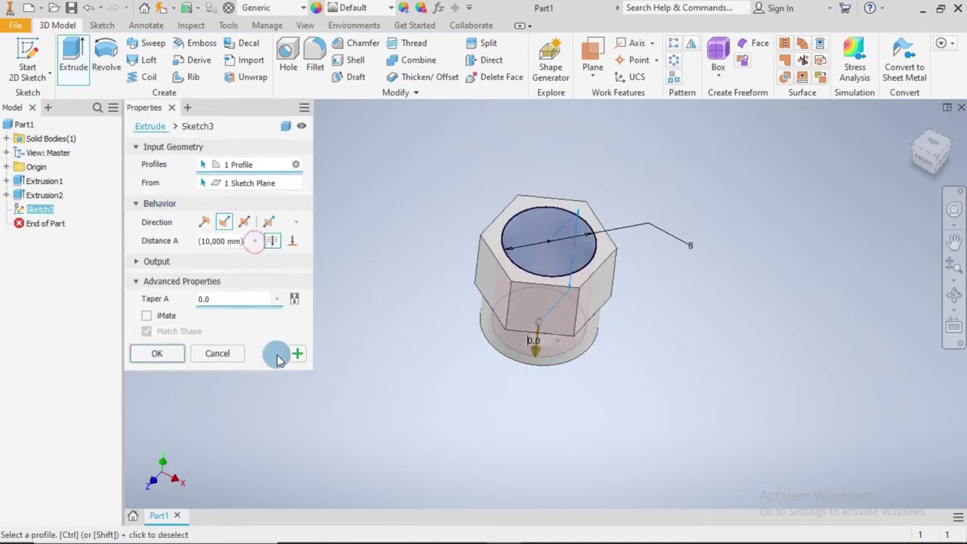
pyautogui.click(168, 355)
pyautogui.moveTo(529, 489)
pyautogui.keyDown('shift'); pyautogui.mouseDown(button='middle')
pyautogui.moveTo(555, 494)
pyautogui.moveTo(580, 401)
pyautogui.moveTo(572, 491)
pyautogui.mouseUp(button='middle'); pyautogui.keyUp('shift')
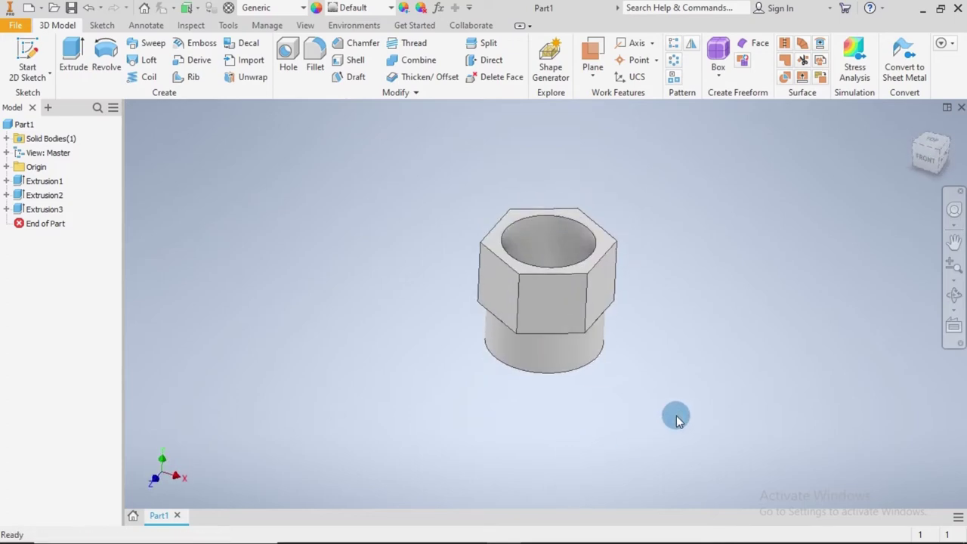
# Step: Chamfer the bore's bottom and top edges with a 0.25 distance
pyautogui.moveTo(680, 416)
pyautogui.keyDown('shift'); pyautogui.mouseDown(button='middle')
pyautogui.moveTo(680, 368)
pyautogui.moveTo(656, 347)
pyautogui.mouseUp(button='middle'); pyautogui.keyUp('shift')
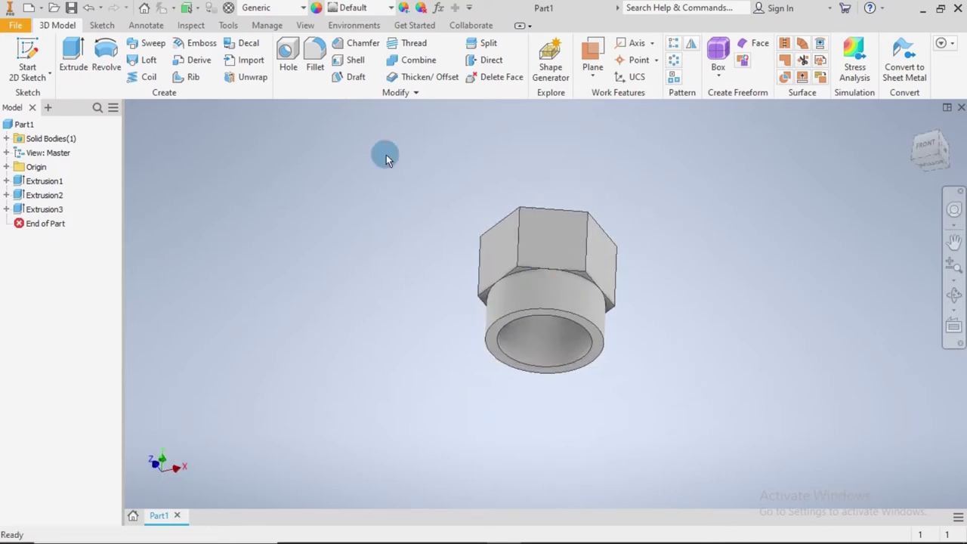
pyautogui.click(360, 43)
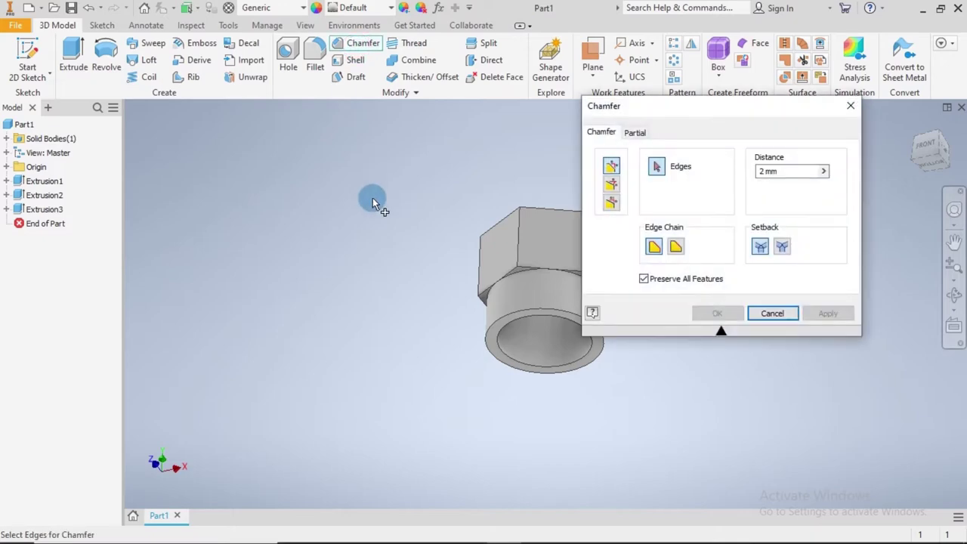
pyautogui.click(786, 172)
pyautogui.write('0.25')
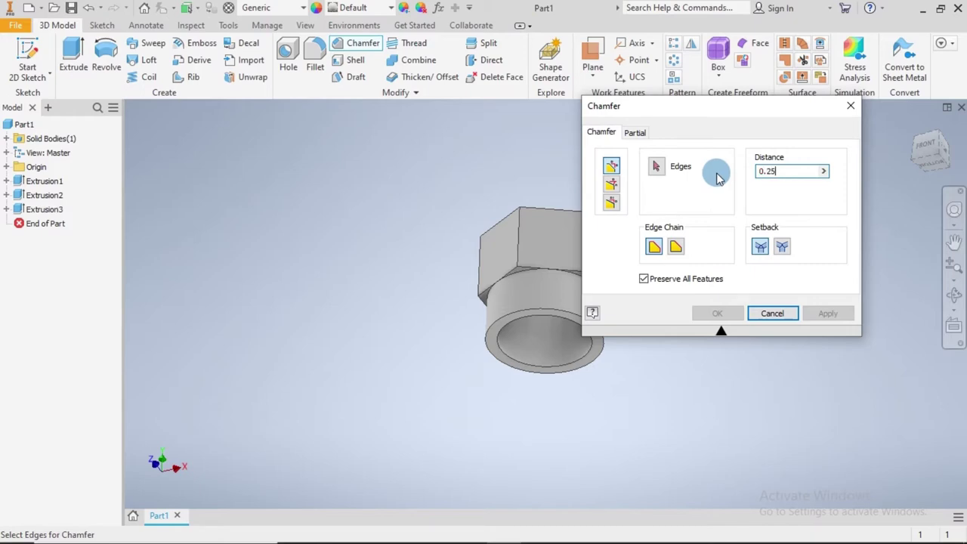
pyautogui.click(616, 165)
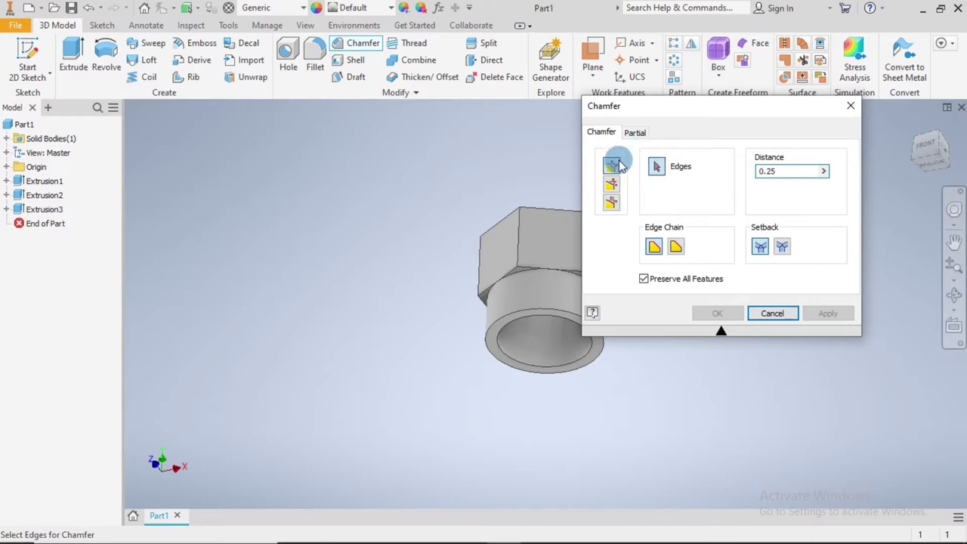
pyautogui.click(553, 316)
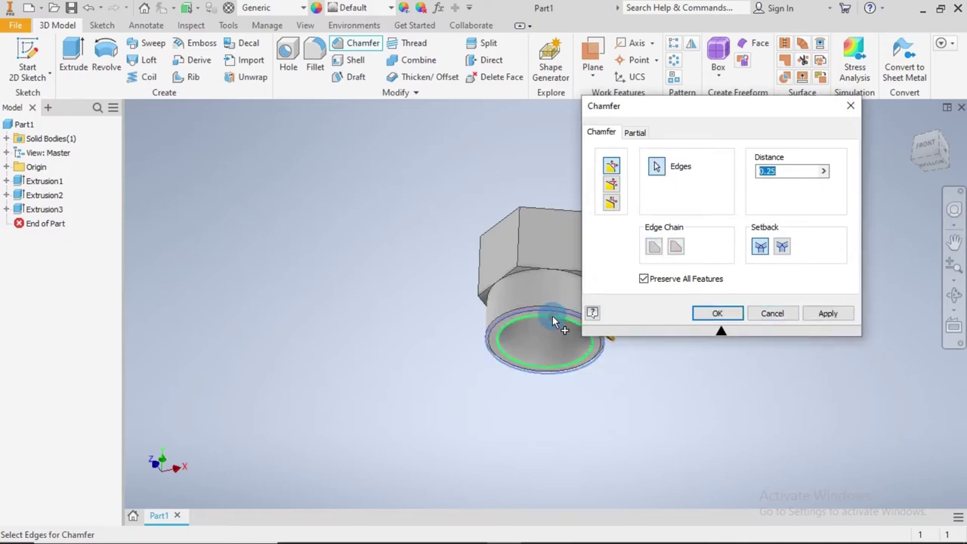
pyautogui.scroll(2, 484, 316)
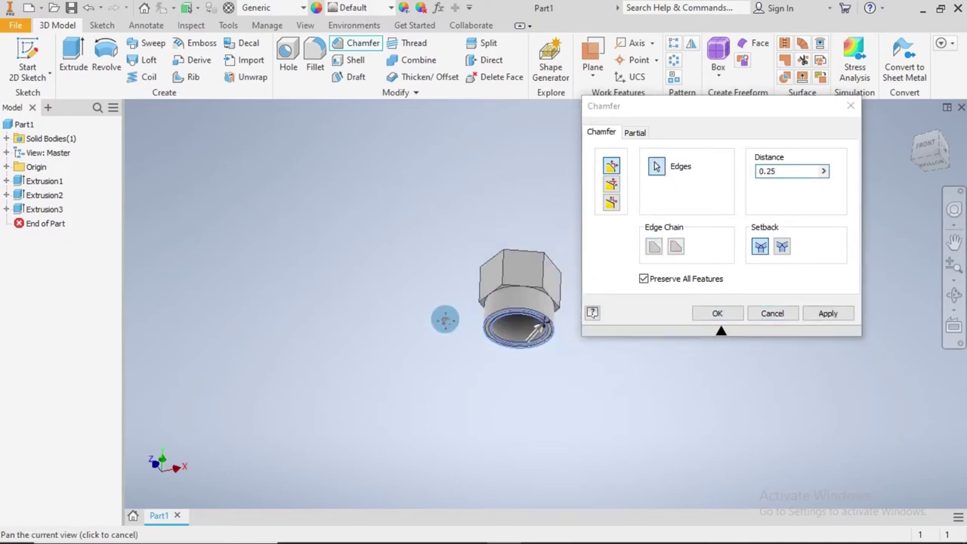
pyautogui.scroll(-1, 410, 330)
pyautogui.scroll(-2, 426, 339)
pyautogui.scroll(-2, 484, 356)
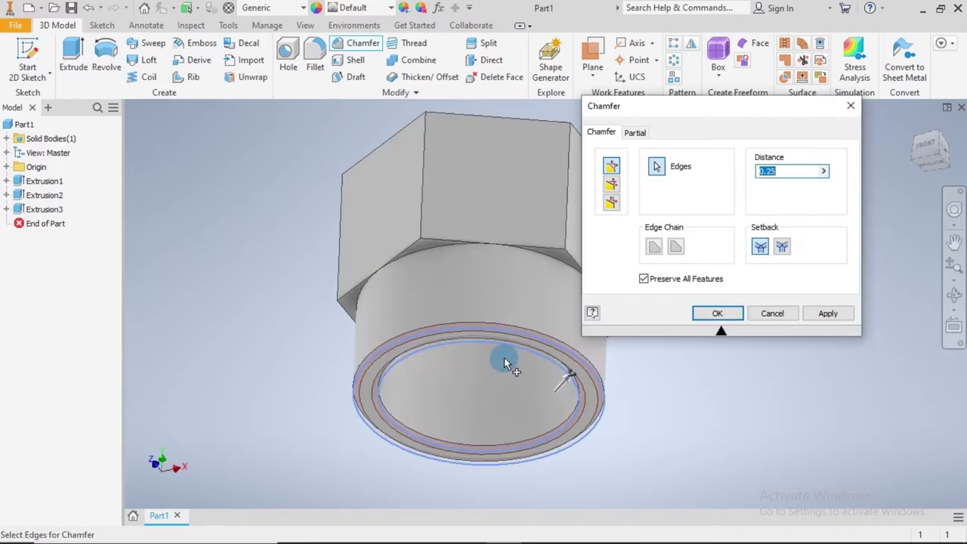
pyautogui.keyDown('shift'); pyautogui.moveTo(629, 384); pyautogui.dragTo(649, 427, button='middle'); pyautogui.keyUp('shift')
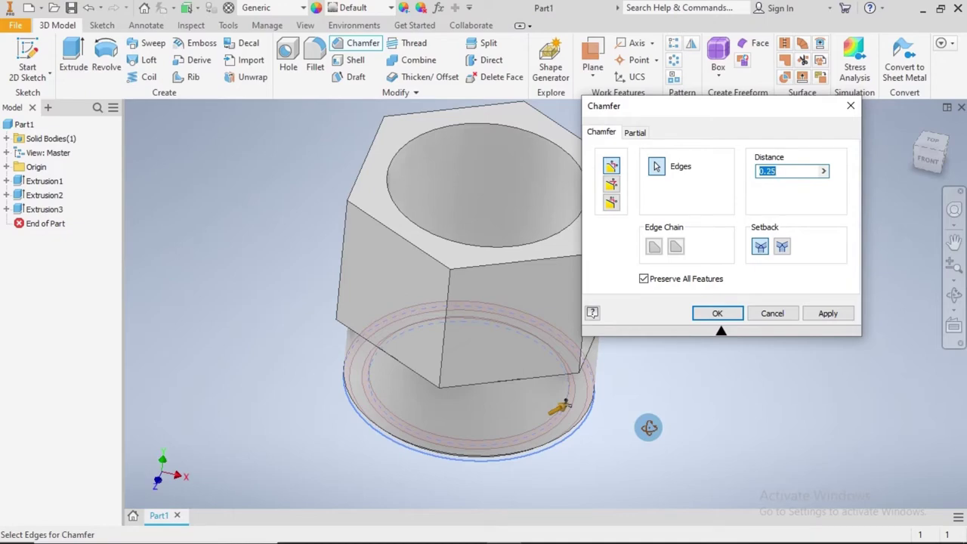
pyautogui.click(425, 231)
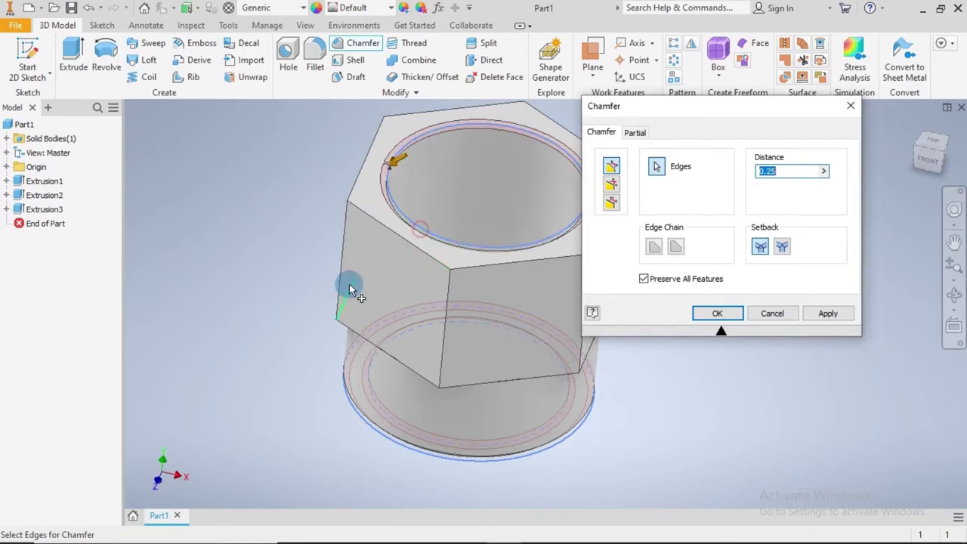
pyautogui.click(810, 313)
pyautogui.click(772, 314)
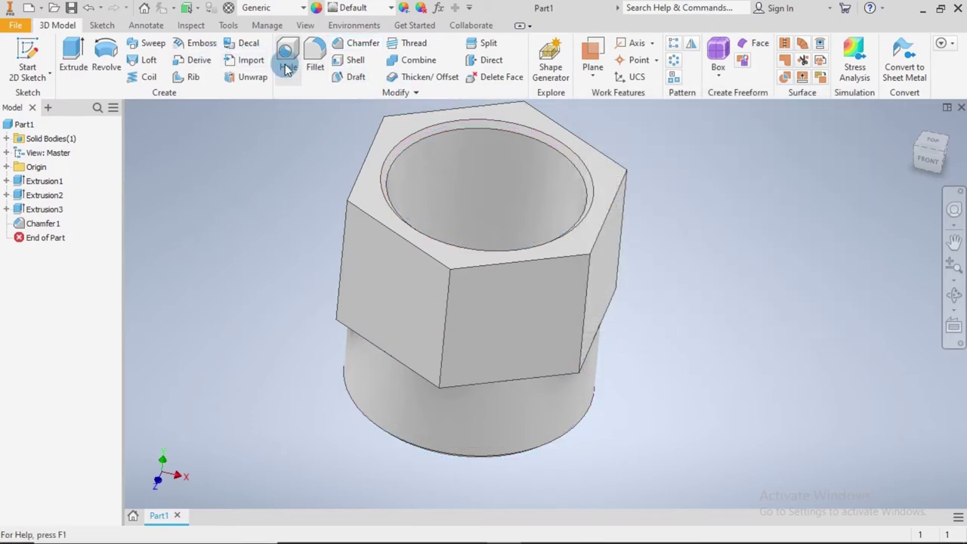
# Step: Fillet the six top outer edges of the hexagon with a 0.5 radius
pyautogui.click(315, 57)
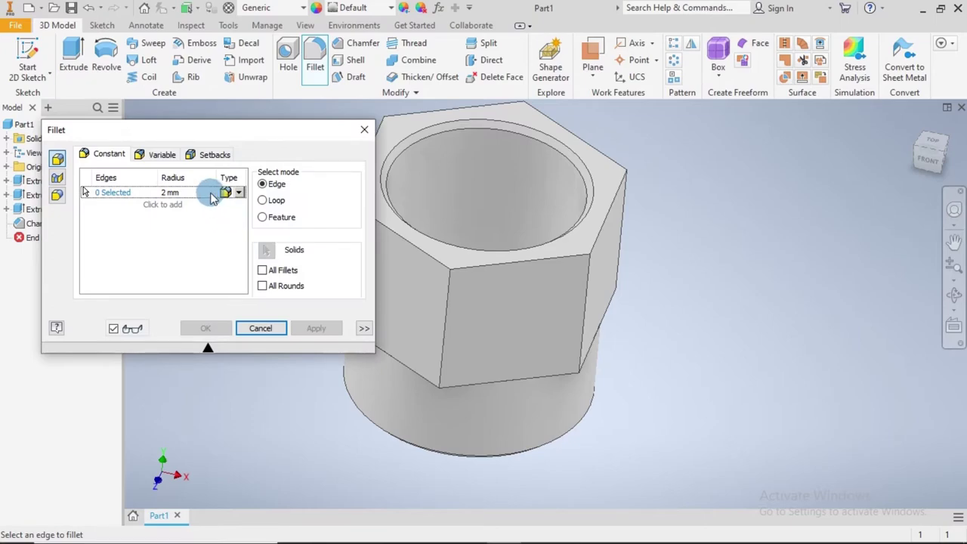
pyautogui.click(210, 193)
pyautogui.write('0.5')
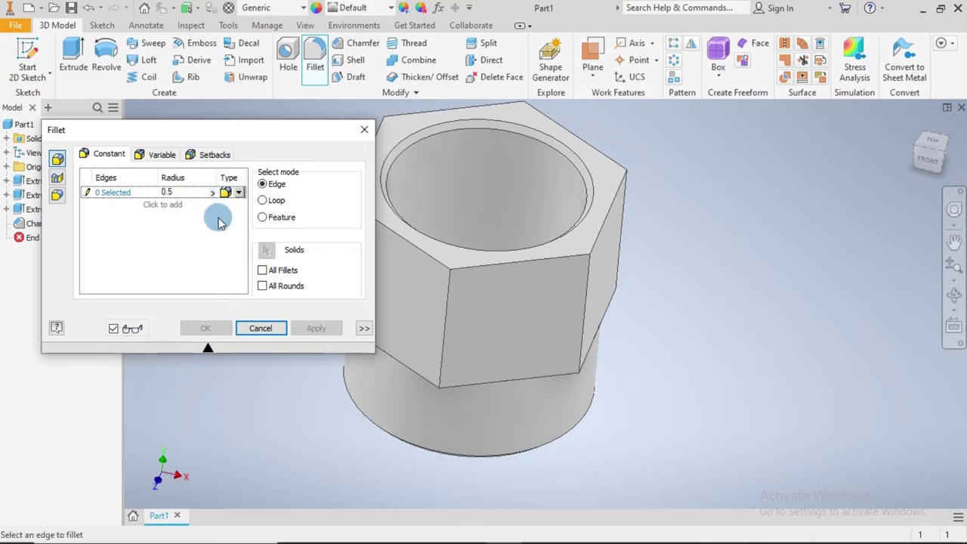
pyautogui.click(409, 241)
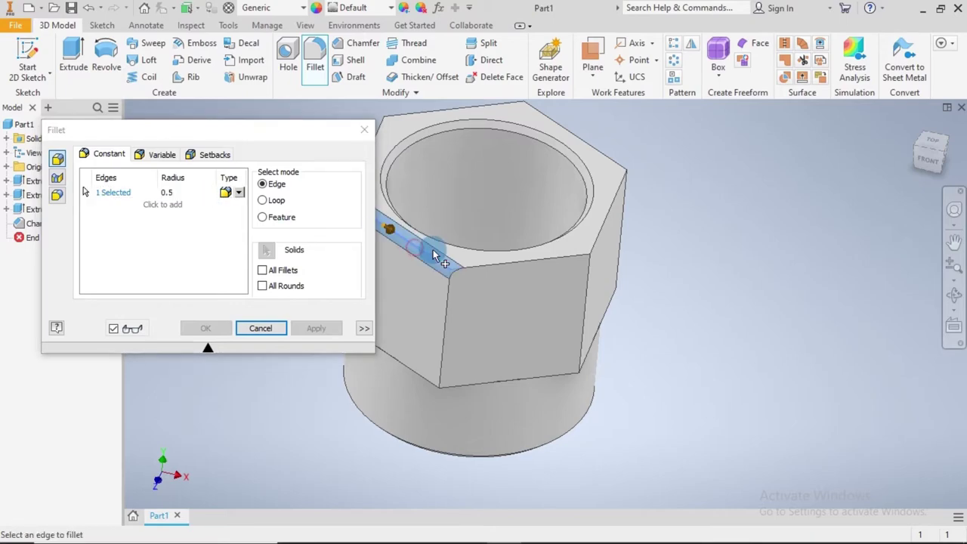
pyautogui.click(502, 268)
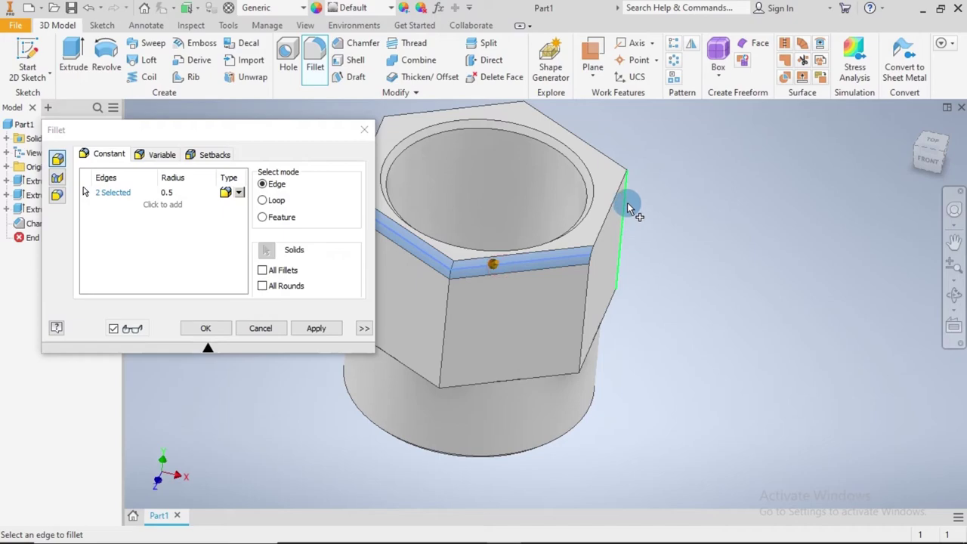
pyautogui.click(617, 175)
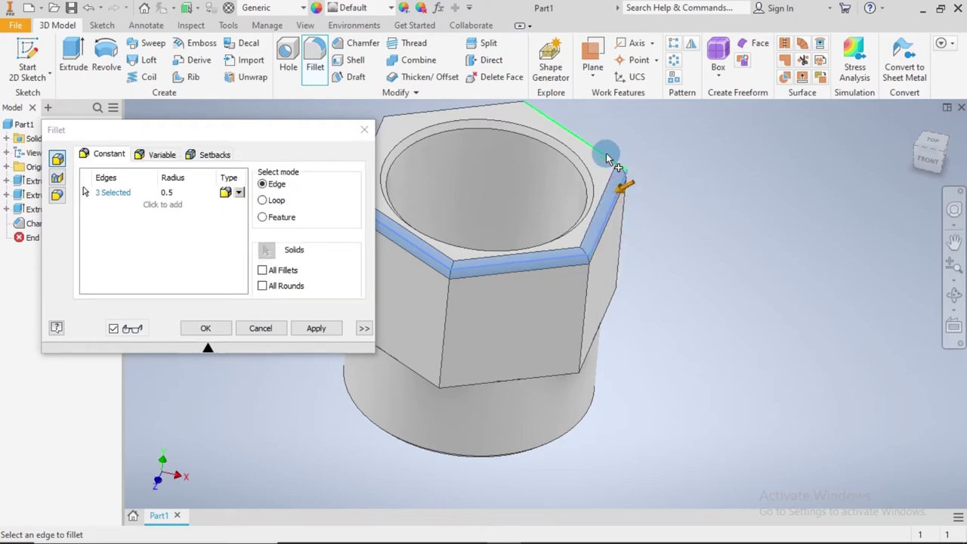
pyautogui.click(506, 102)
pyautogui.click(508, 103)
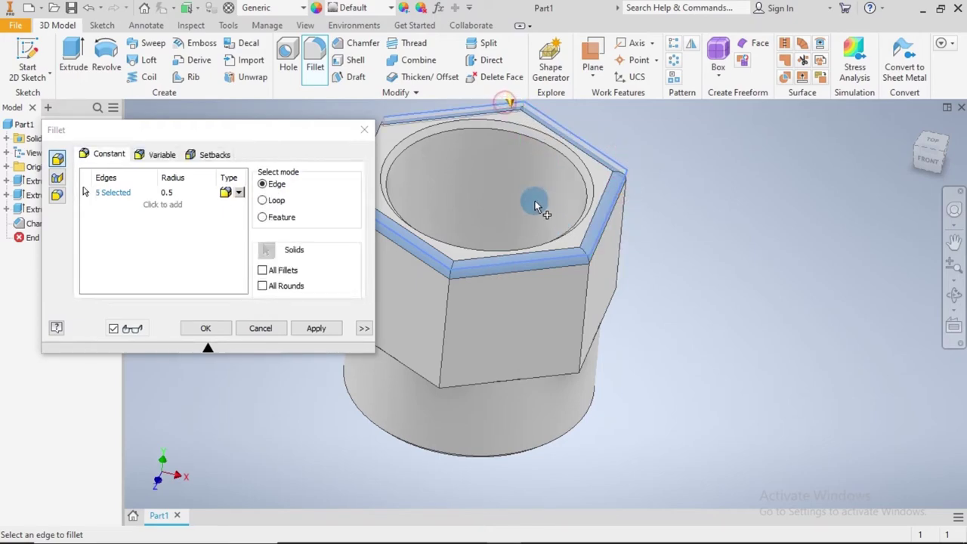
pyautogui.moveTo(535, 206); pyautogui.dragTo(612, 205, button='middle')
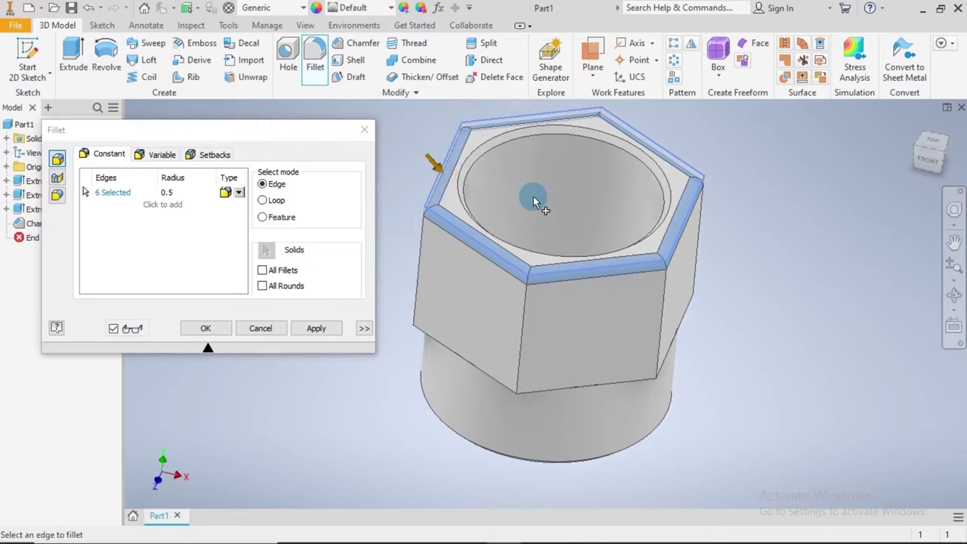
pyautogui.click(322, 331)
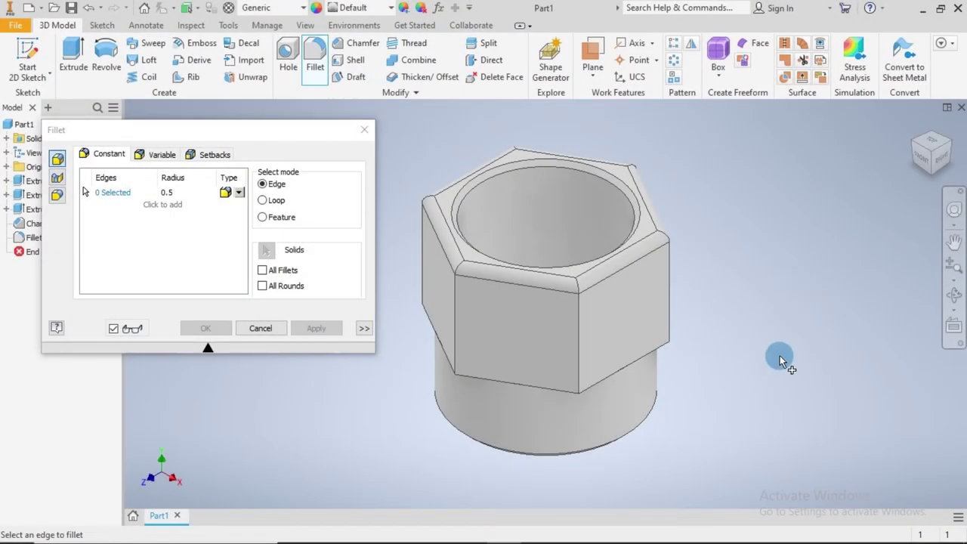
# Step: Pick the near-side lower hex edges for the 0.5 fillet
pyautogui.keyDown('shift'); pyautogui.moveTo(781, 362); pyautogui.dragTo(778, 296, button='middle'); pyautogui.keyUp('shift')
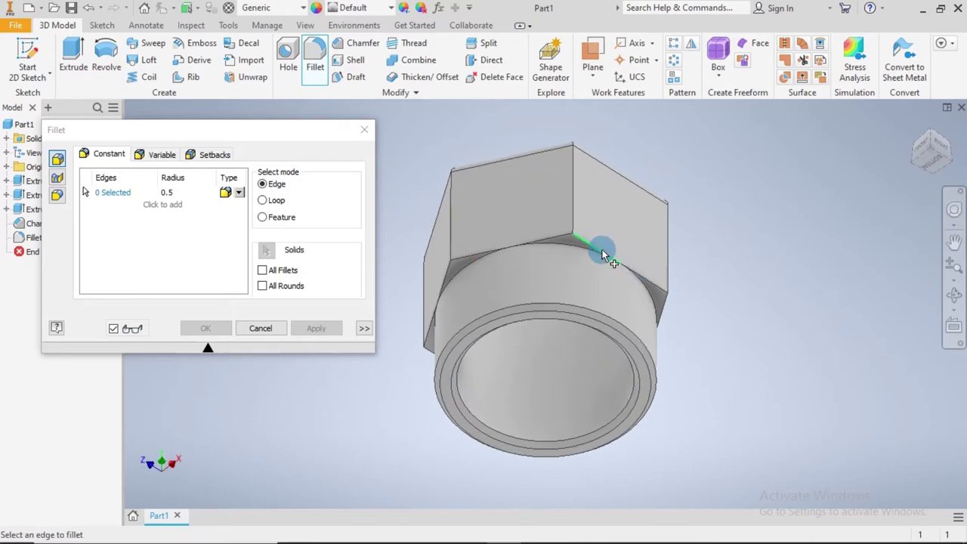
pyautogui.click(603, 255)
pyautogui.click(562, 237)
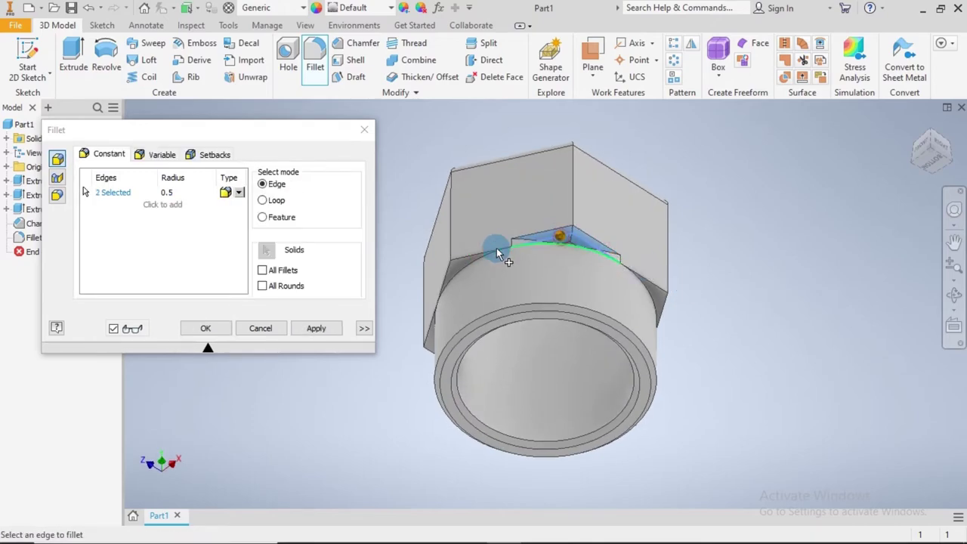
pyautogui.click(479, 256)
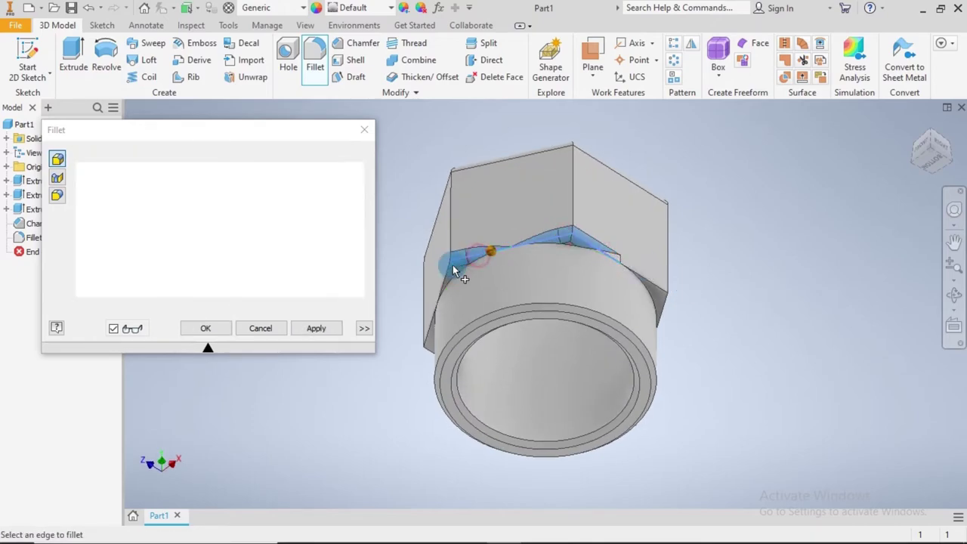
pyautogui.click(443, 285)
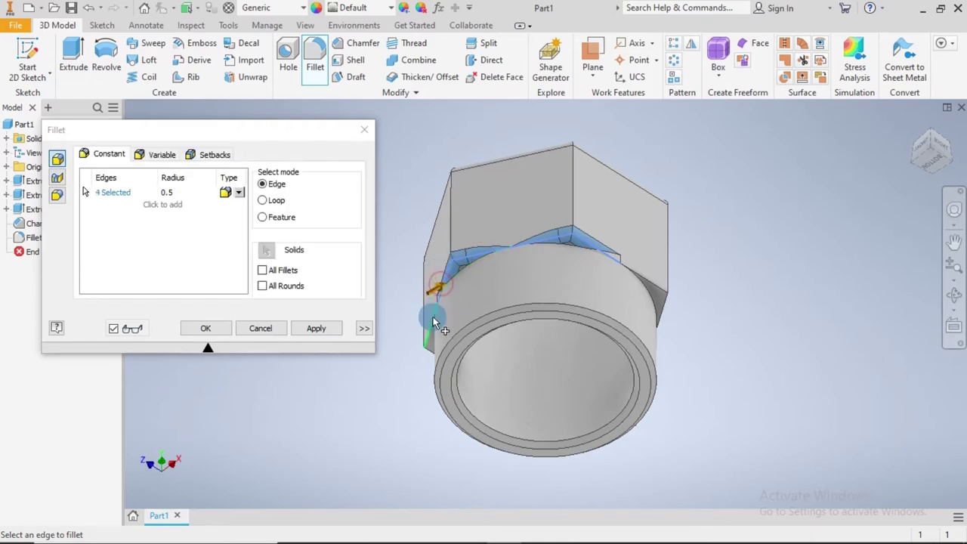
pyautogui.click(428, 332)
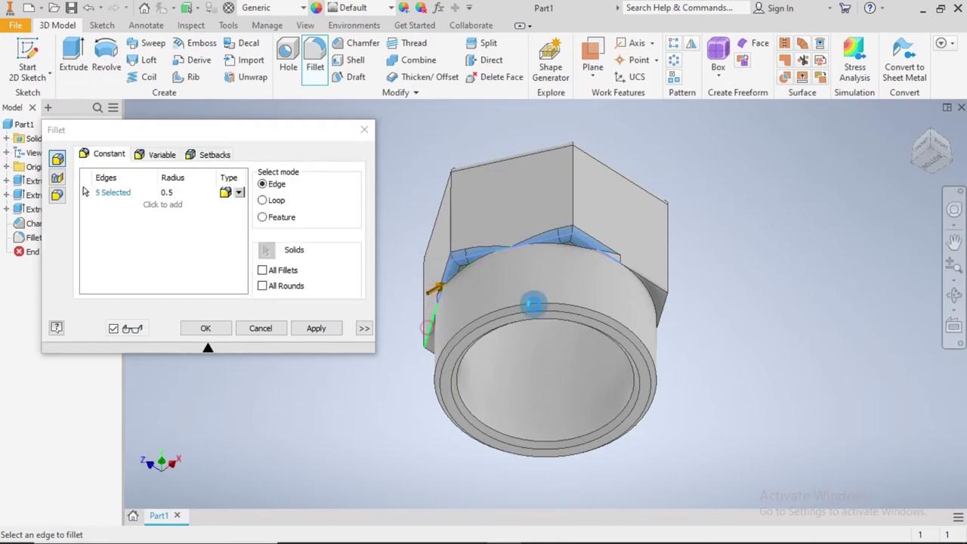
pyautogui.click(654, 283)
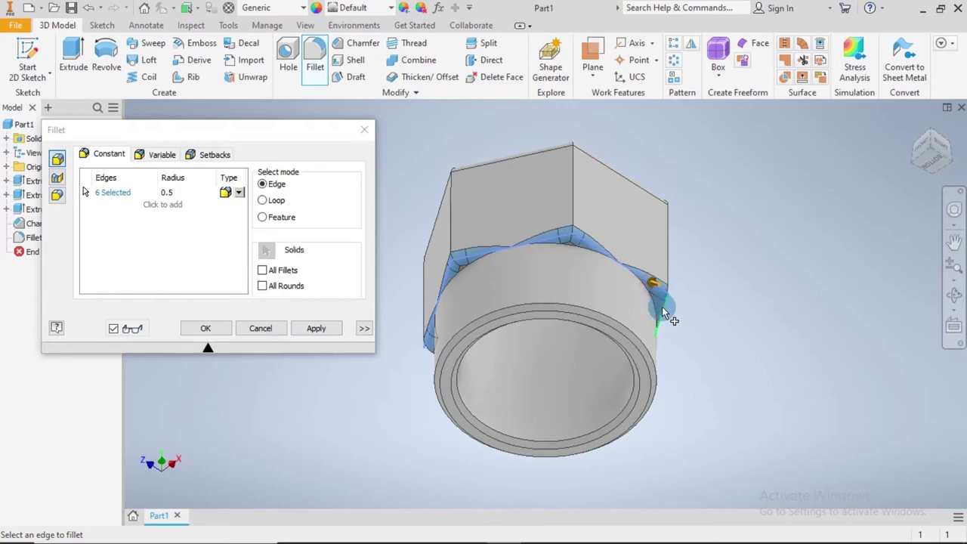
pyautogui.click(665, 308)
# Step: Add the far-side lower edges to reach twelve and apply the 0.5 fillet
pyautogui.keyDown('shift'); pyautogui.moveTo(702, 371); pyautogui.dragTo(701, 313, button='middle'); pyautogui.keyUp('shift')
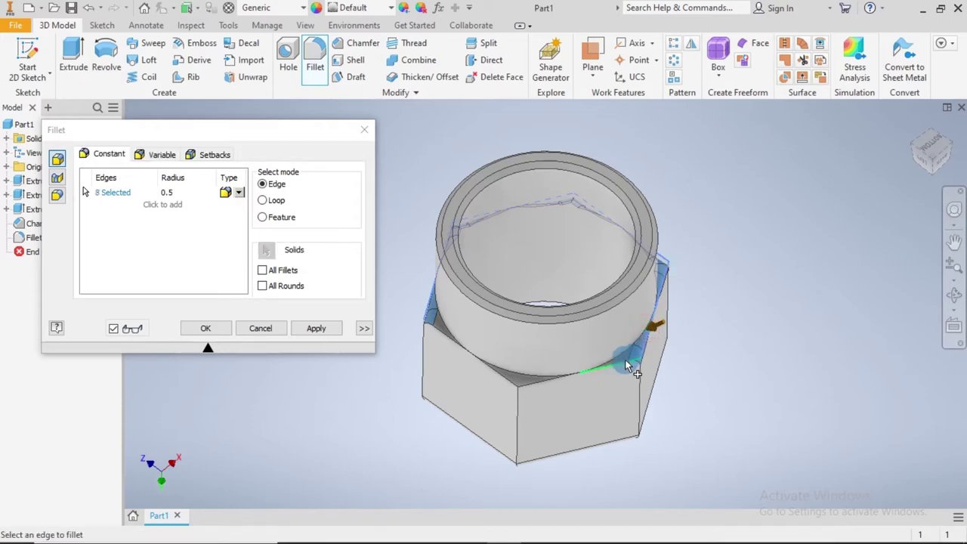
pyautogui.click(537, 381)
pyautogui.click(502, 376)
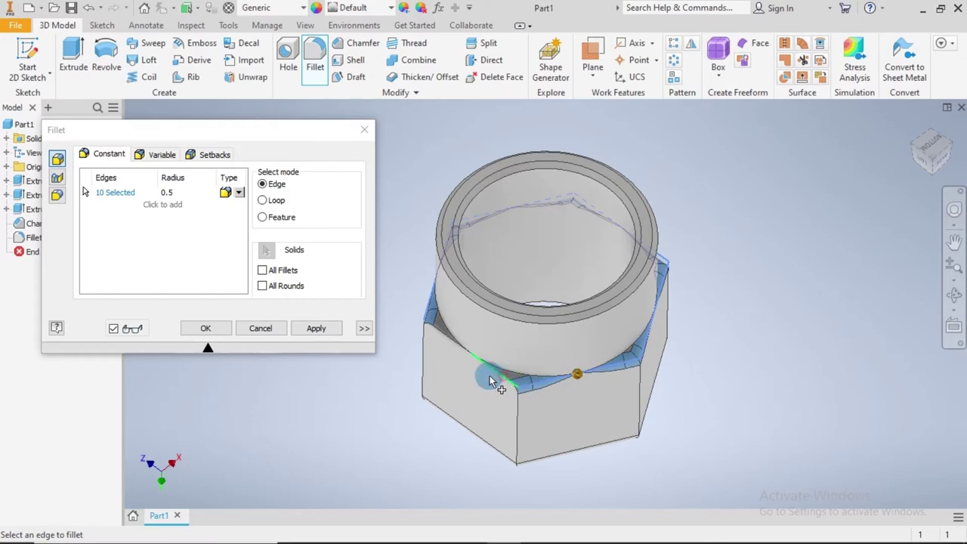
pyautogui.click(446, 340)
pyautogui.keyDown('shift'); pyautogui.moveTo(812, 272); pyautogui.dragTo(814, 322, button='middle'); pyautogui.keyUp('shift')
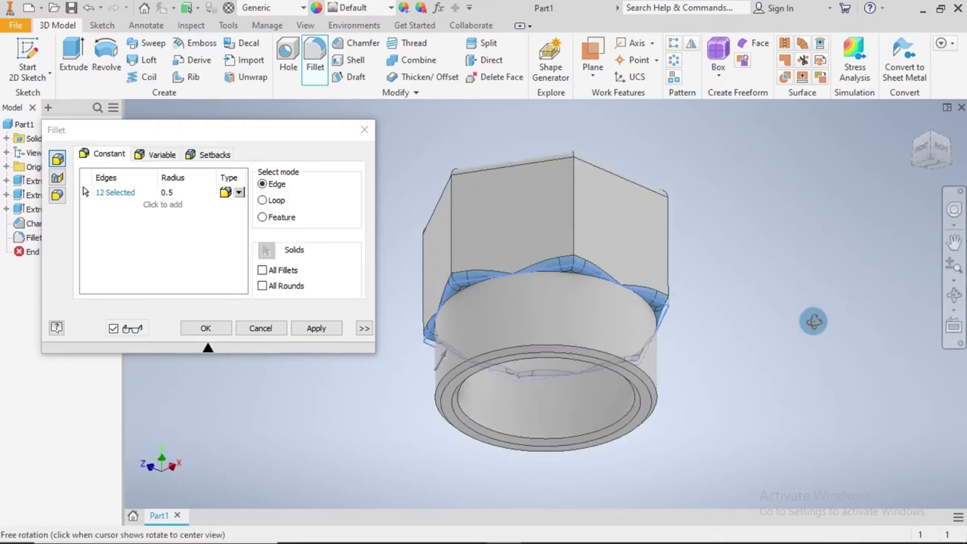
pyautogui.press('F6')
pyautogui.click(316, 328)
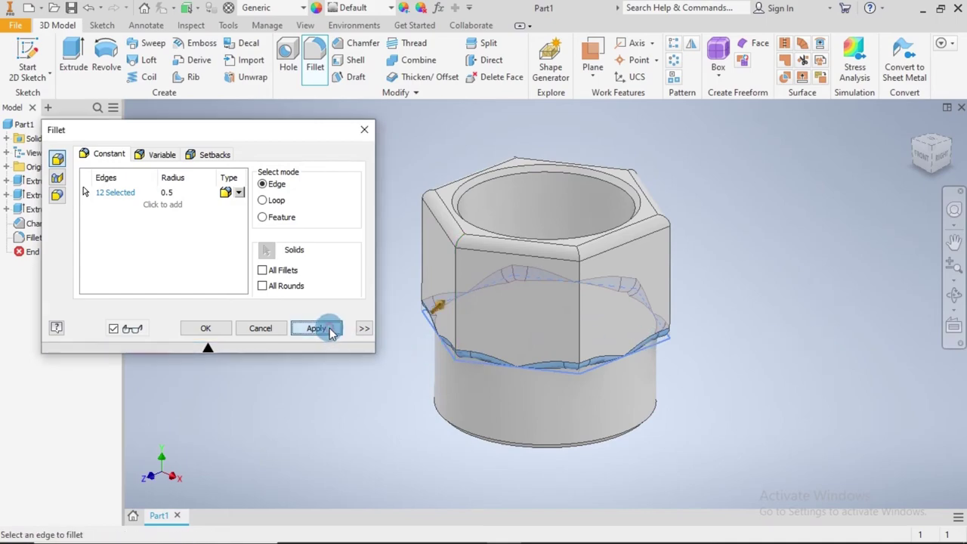
pyautogui.click(327, 328)
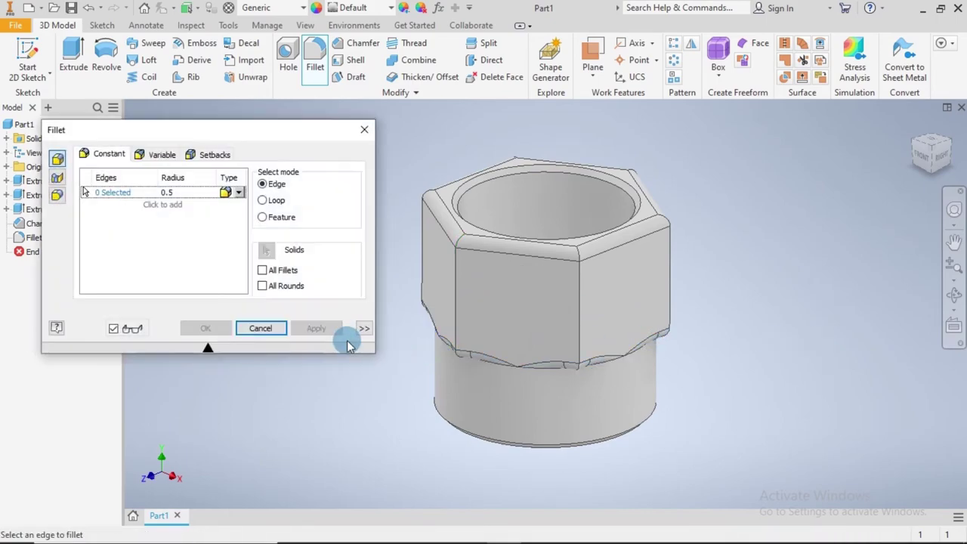
pyautogui.click(261, 329)
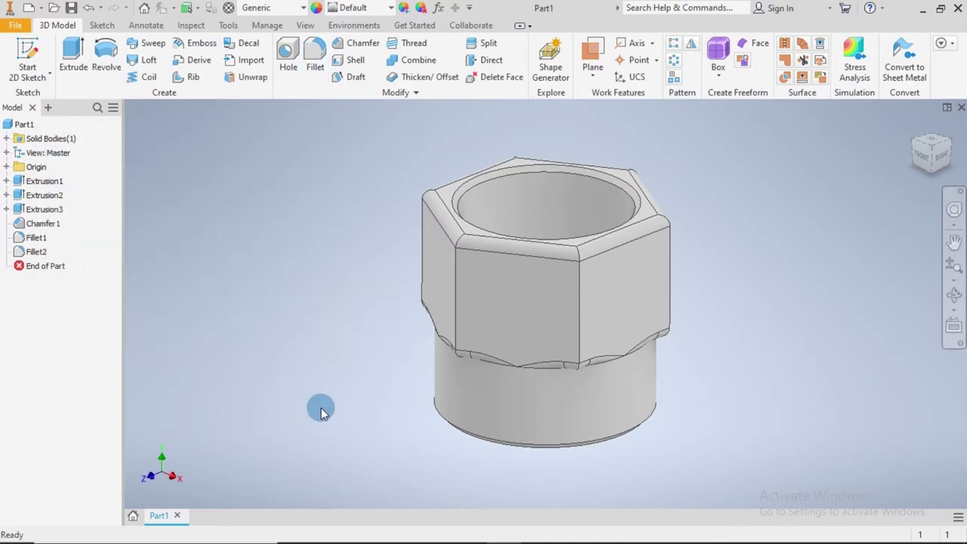
# Step: Thread the collar's cylindrical face with an M10x0.5 thread, 4 mm deep
pyautogui.moveTo(321, 409)
pyautogui.keyDown('shift'); pyautogui.mouseDown(button='middle')
pyautogui.moveTo(320, 338)
pyautogui.moveTo(326, 404)
pyautogui.mouseUp(button='middle'); pyautogui.keyUp('shift')
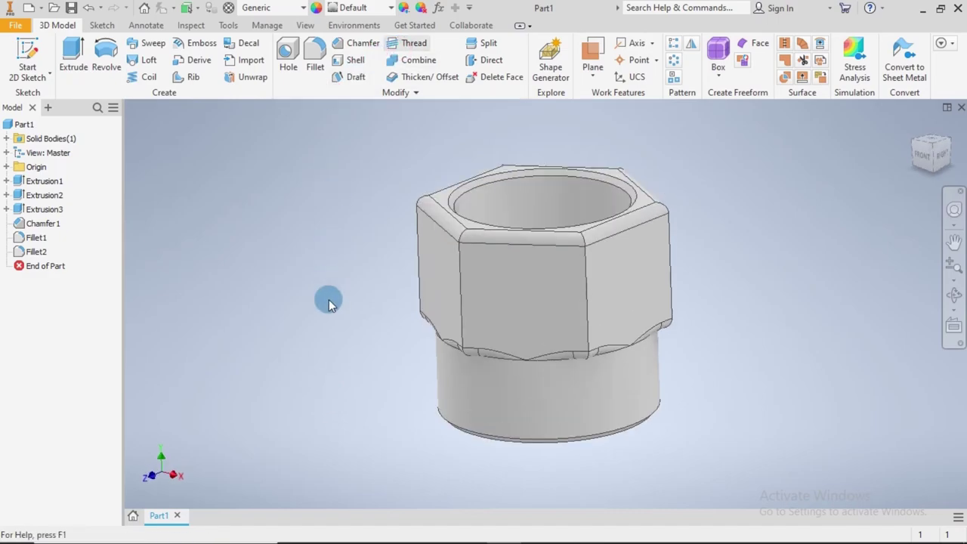
pyautogui.click(503, 394)
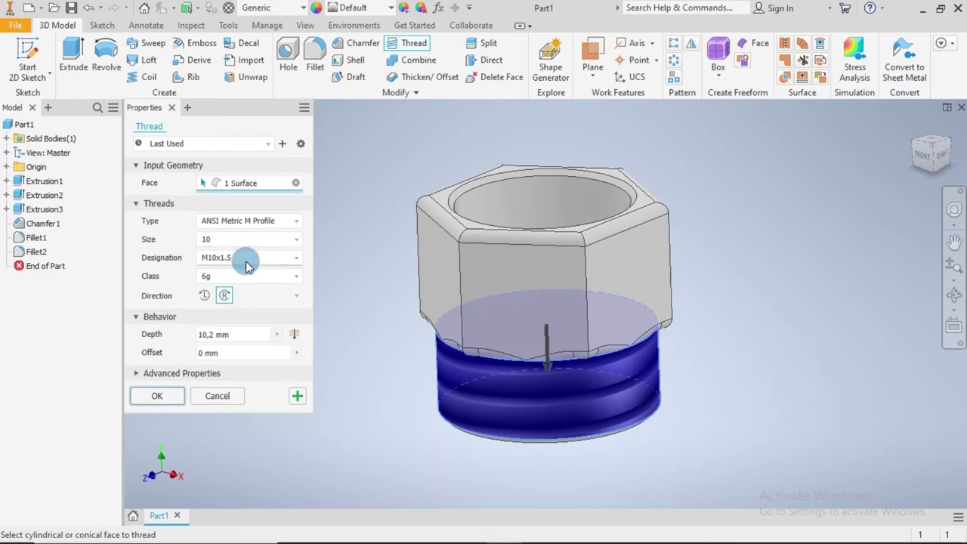
pyautogui.click(244, 258)
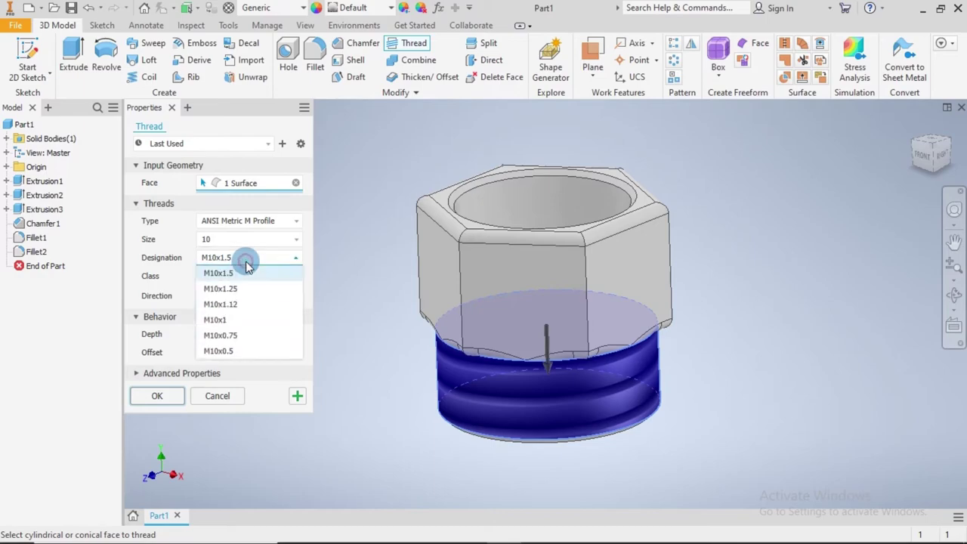
pyautogui.click(239, 353)
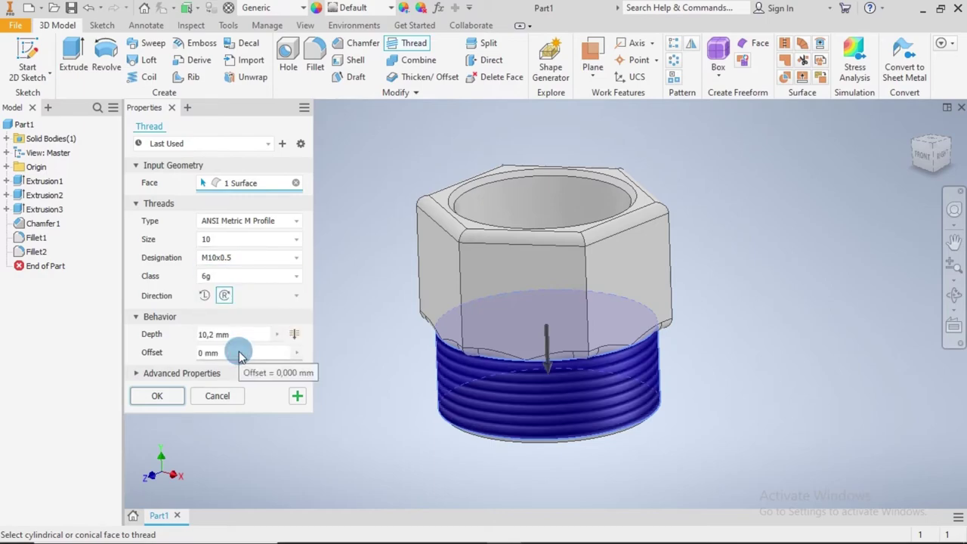
pyautogui.click(214, 336)
pyautogui.click(235, 335)
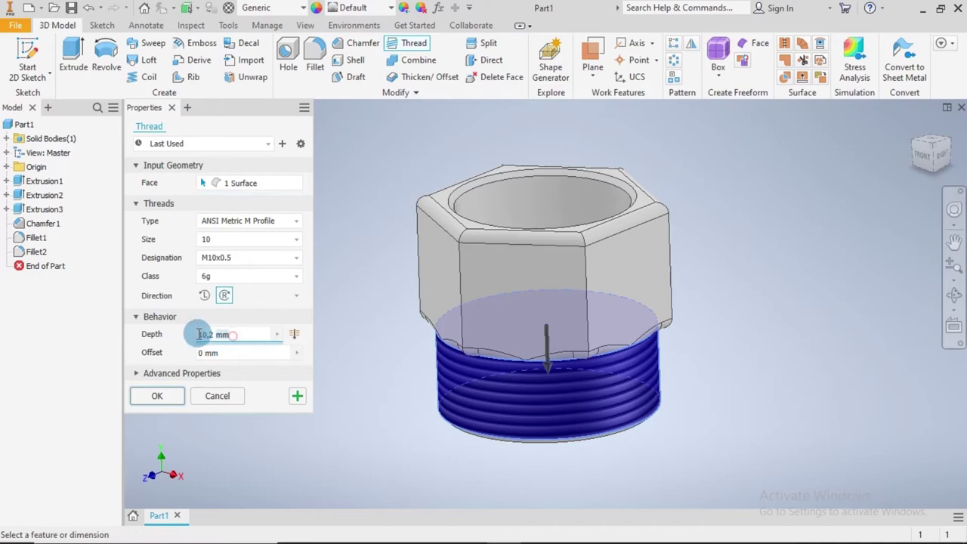
pyautogui.write('4')
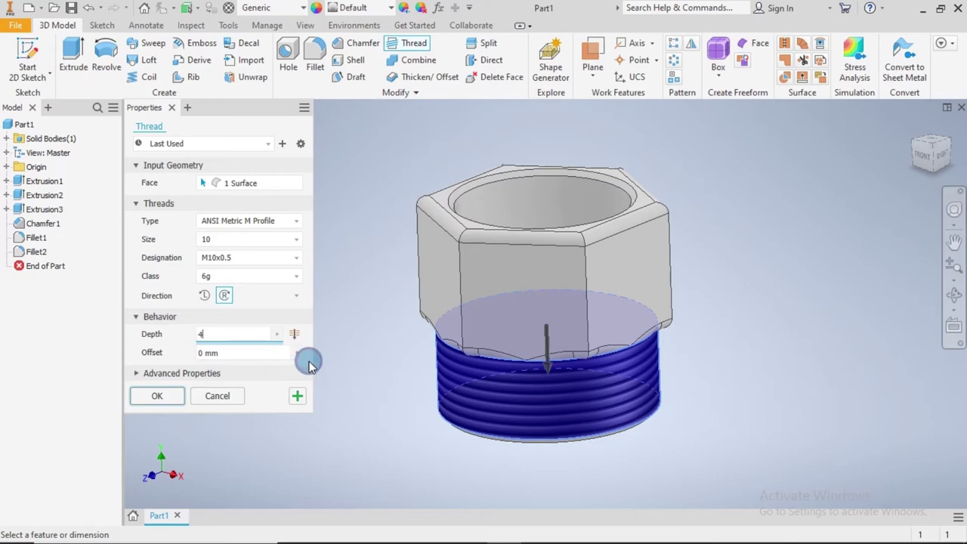
pyautogui.click(157, 396)
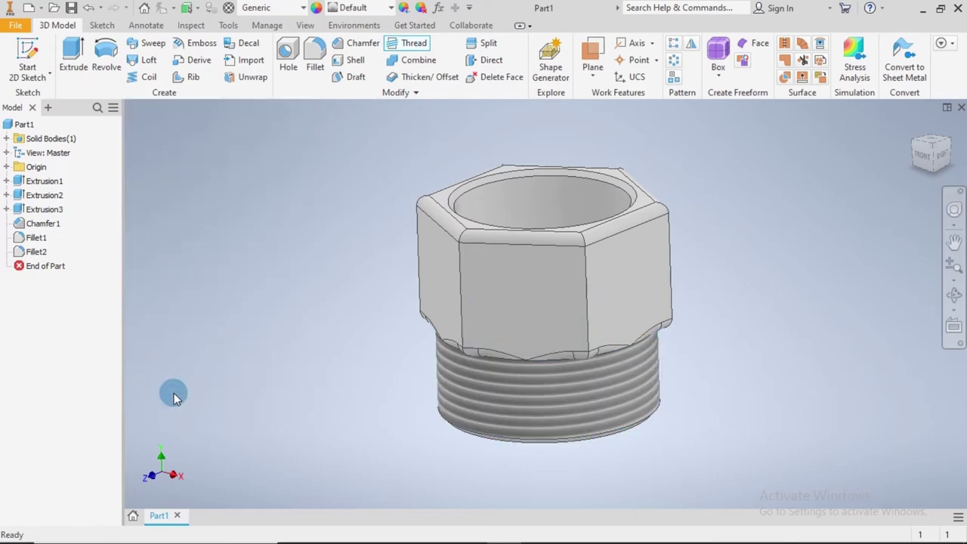
# Step: Inspect the part from the Right and Back views, return Home, then show the View tab
pyautogui.moveTo(383, 425)
pyautogui.keyDown('shift'); pyautogui.mouseDown(button='middle')
pyautogui.moveTo(346, 363)
pyautogui.moveTo(352, 341)
pyautogui.moveTo(363, 456)
pyautogui.moveTo(292, 456)
pyautogui.mouseUp(button='middle'); pyautogui.keyUp('shift')
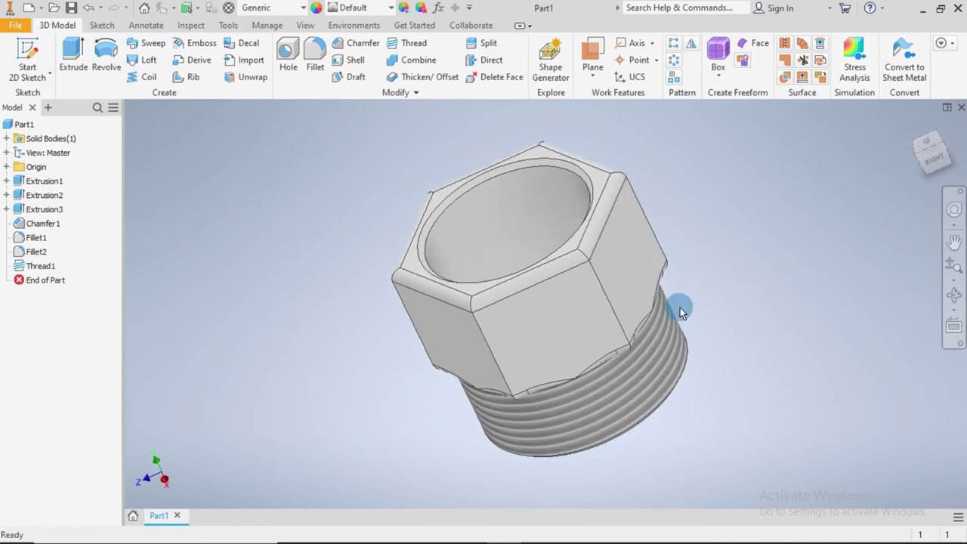
pyautogui.click(937, 163)
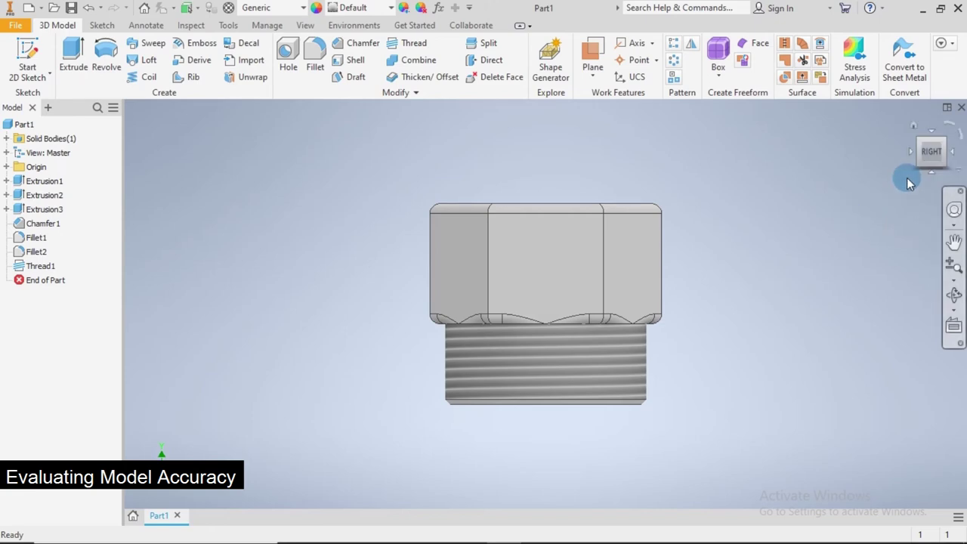
pyautogui.click(949, 151)
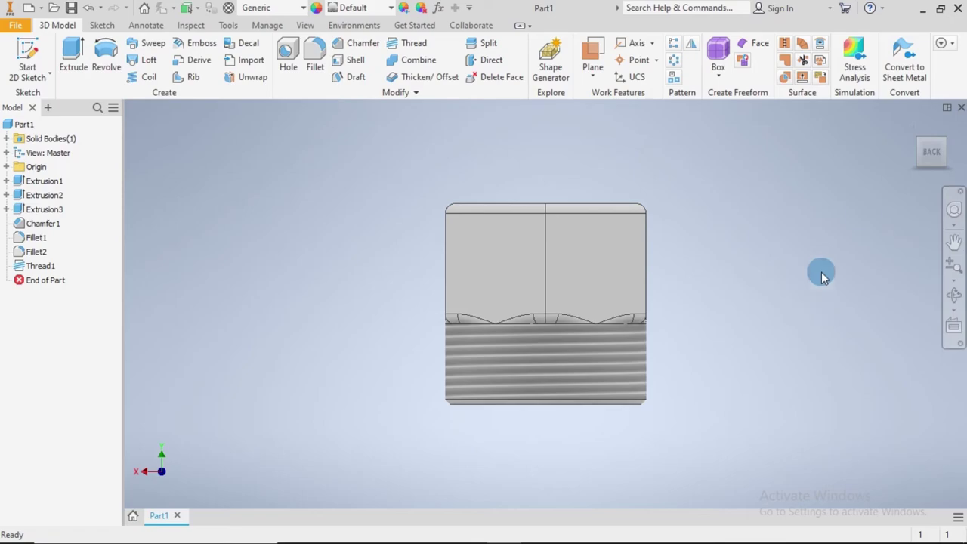
pyautogui.moveTo(931, 152)
pyautogui.click(916, 130)
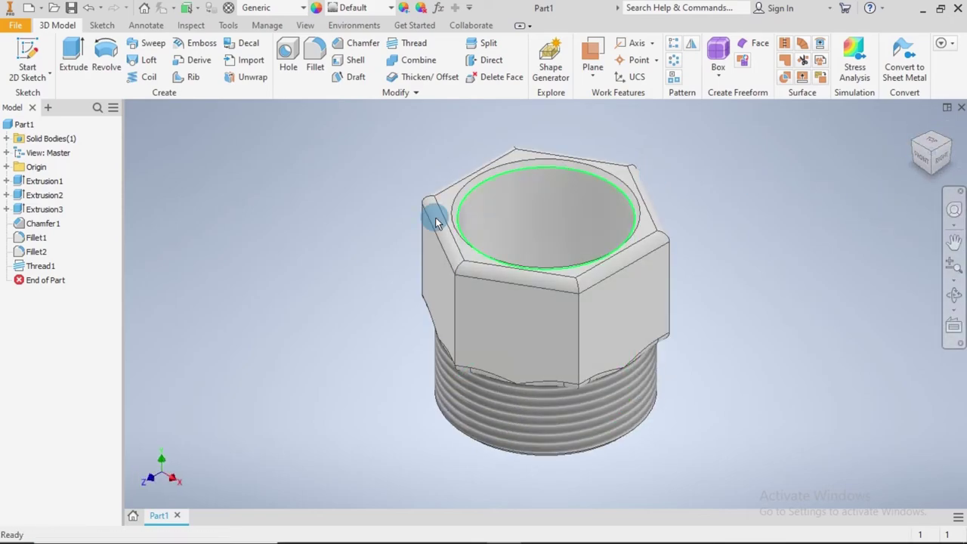
pyautogui.click(305, 25)
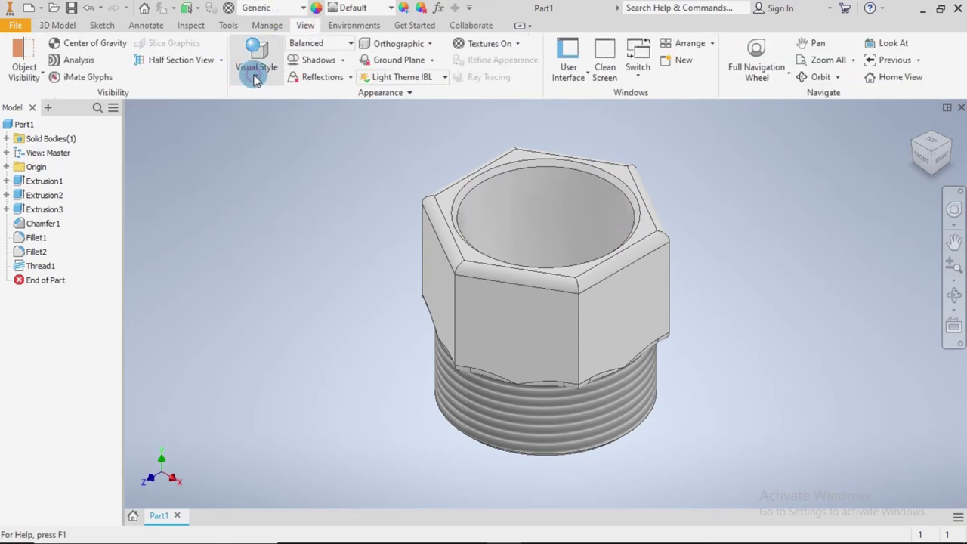
# Step: Switch the part to wireframe and inspect its hidden edges from the right and back views
pyautogui.click(255, 73)
pyautogui.click(372, 240)
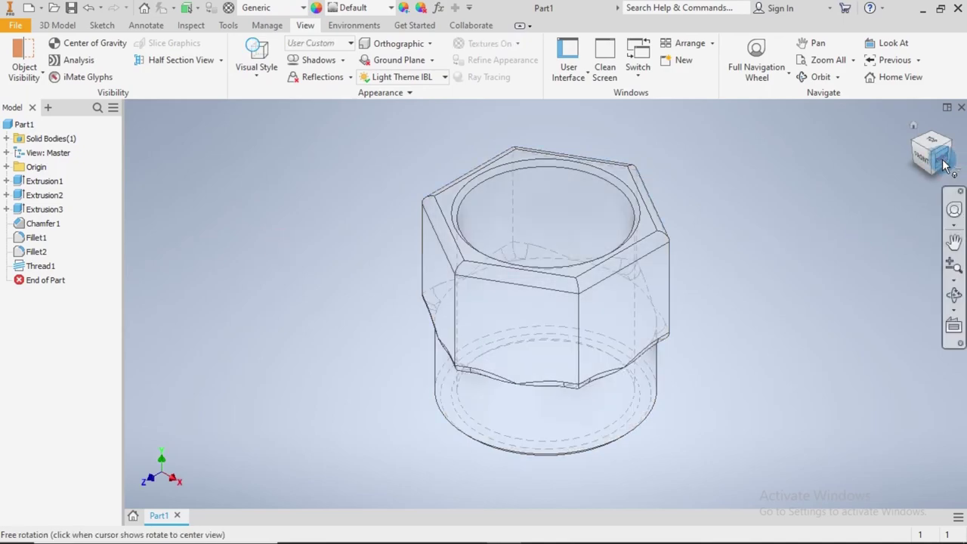
pyautogui.click(944, 166)
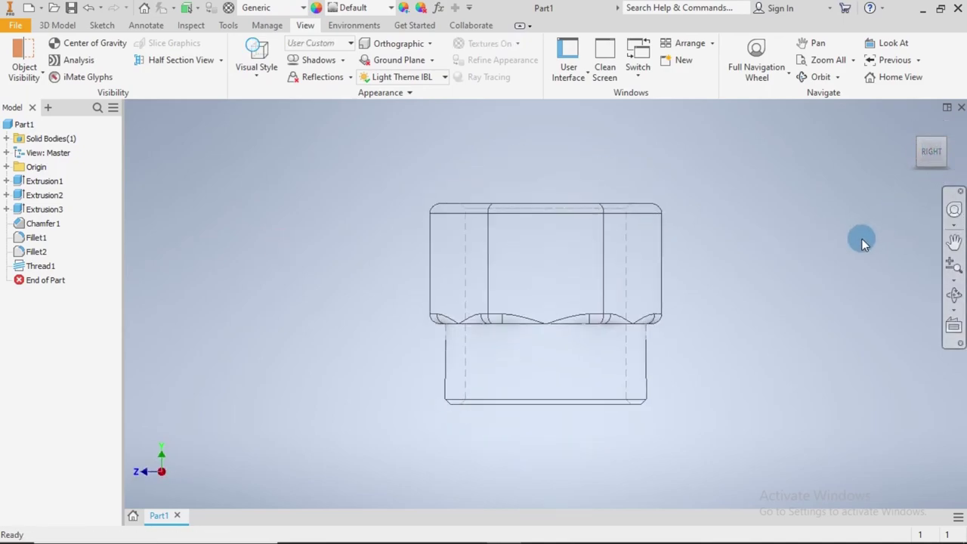
pyautogui.moveTo(952, 160); pyautogui.dragTo(947, 165)
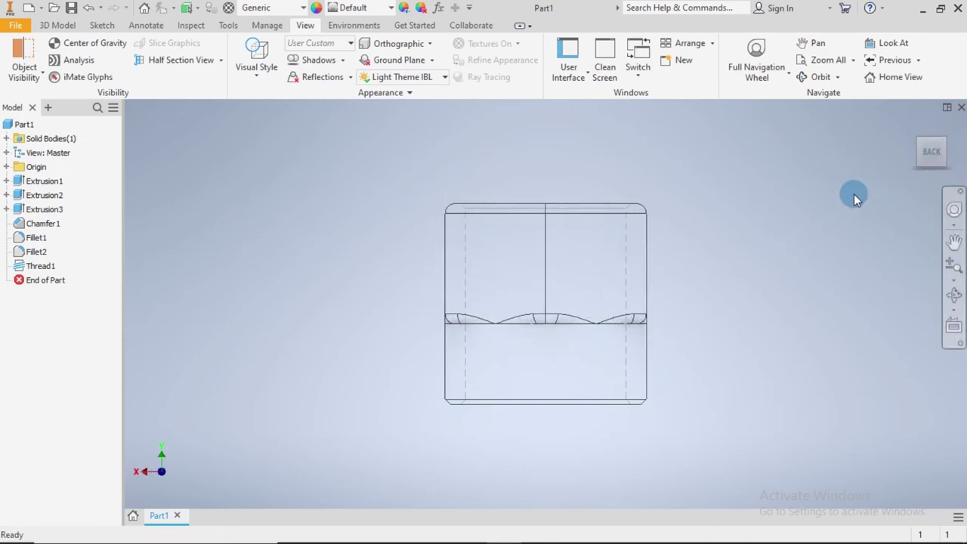
# Step: Orbit back to a tilted 3D view and display the fitting shaded with edges
pyautogui.moveTo(922, 130); pyautogui.dragTo(571, 173)
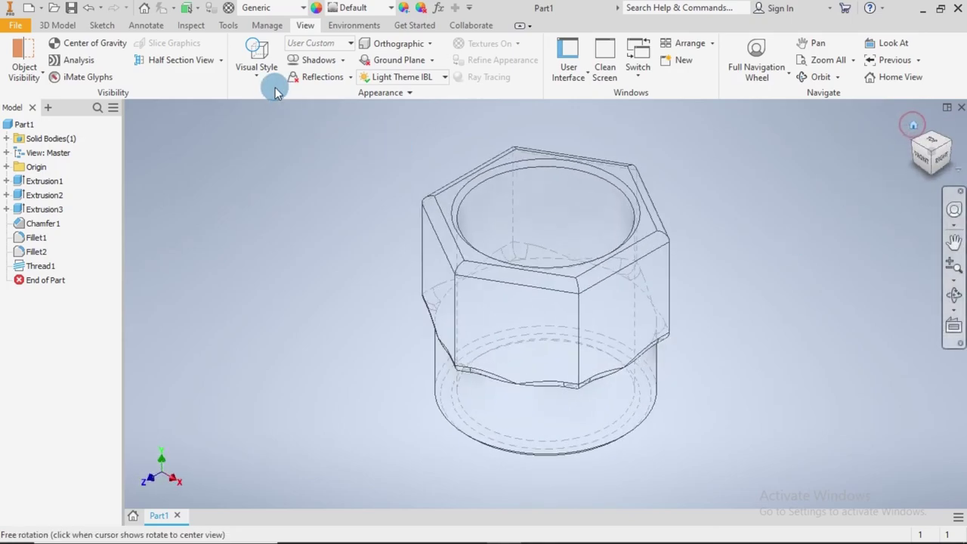
pyautogui.click(257, 57)
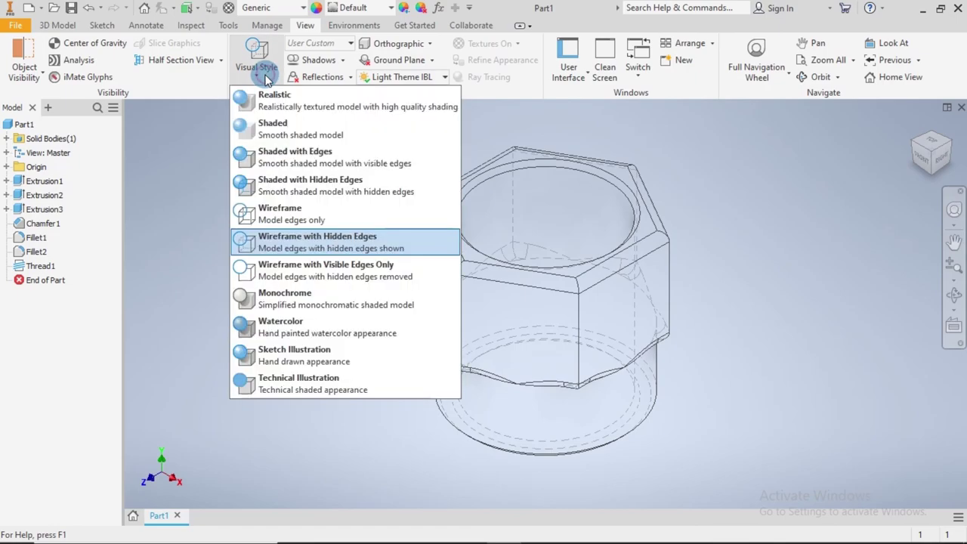
pyautogui.click(277, 165)
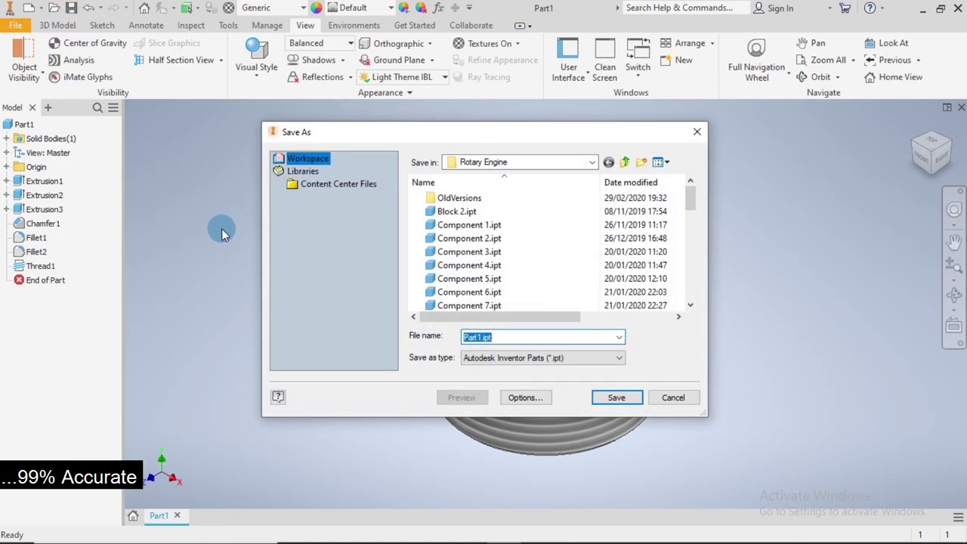
# Step: Save the fitting as Component 33.ipt, then return to the Home screen
pyautogui.write('C')
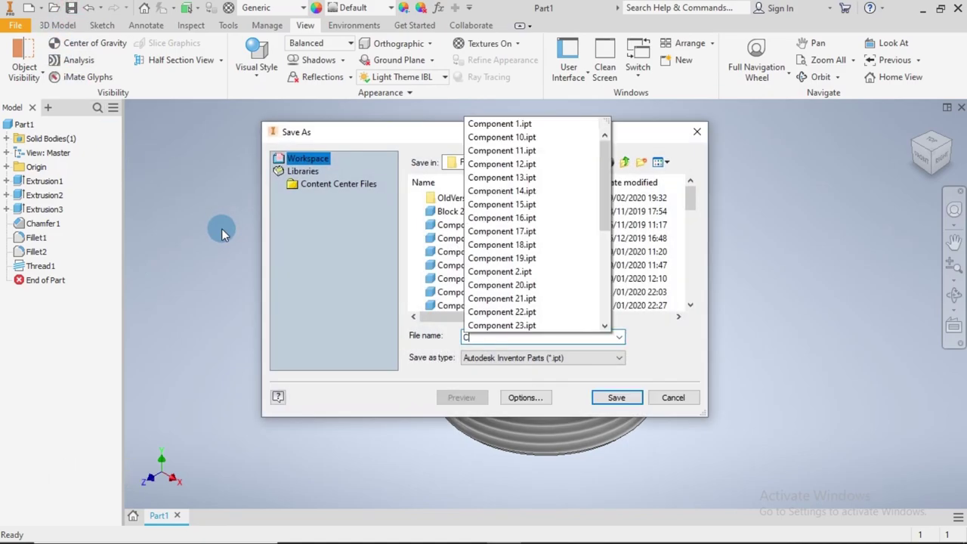
pyautogui.write('omponent')
pyautogui.write(' 3')
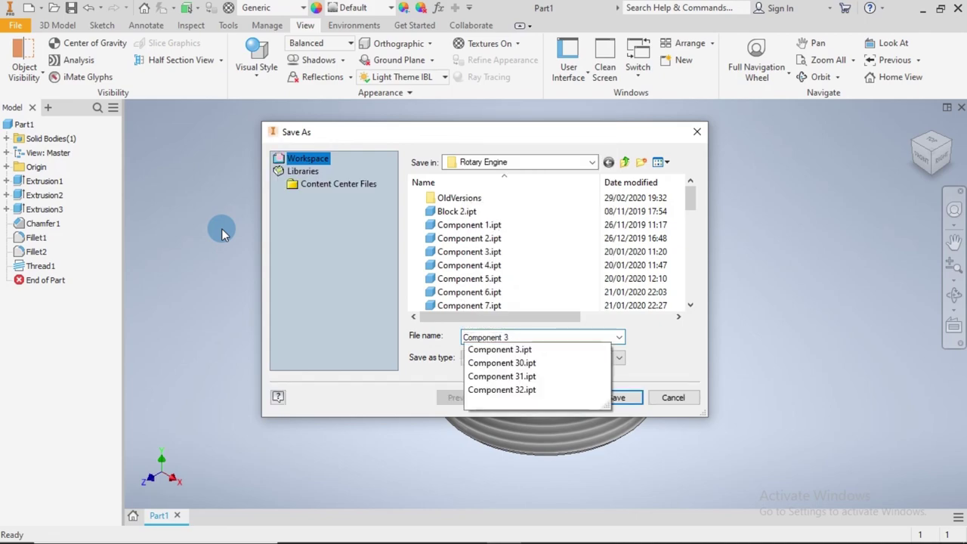
pyautogui.write('3')
pyautogui.press('Return')
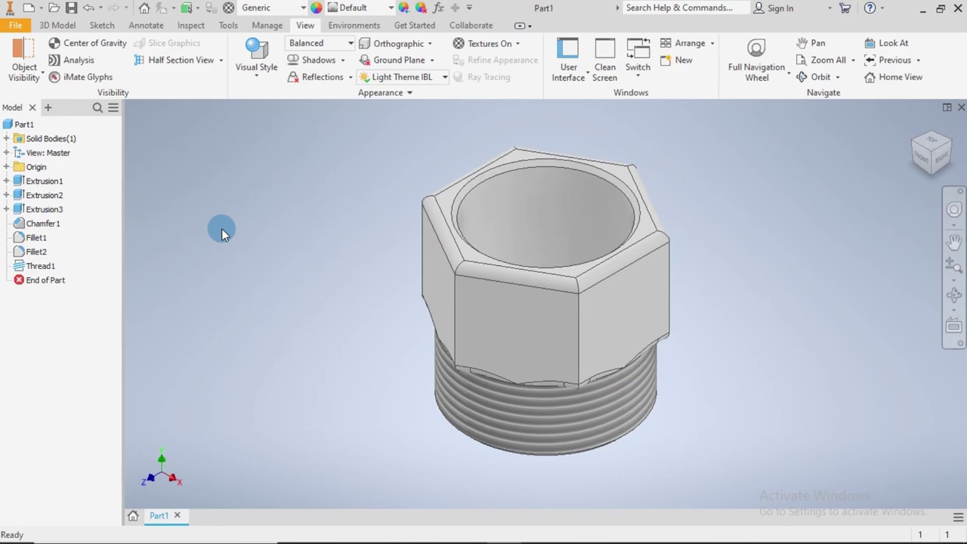
pyautogui.click(958, 12)
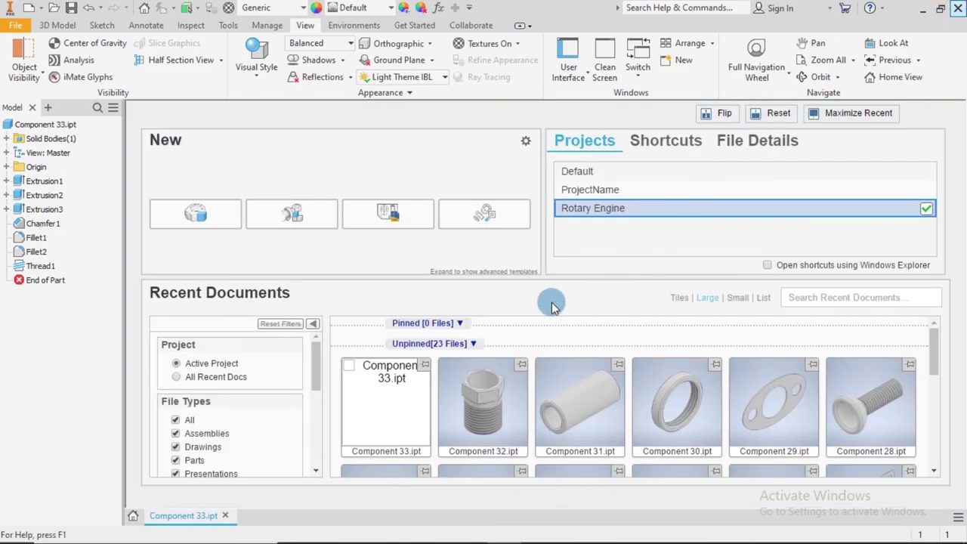